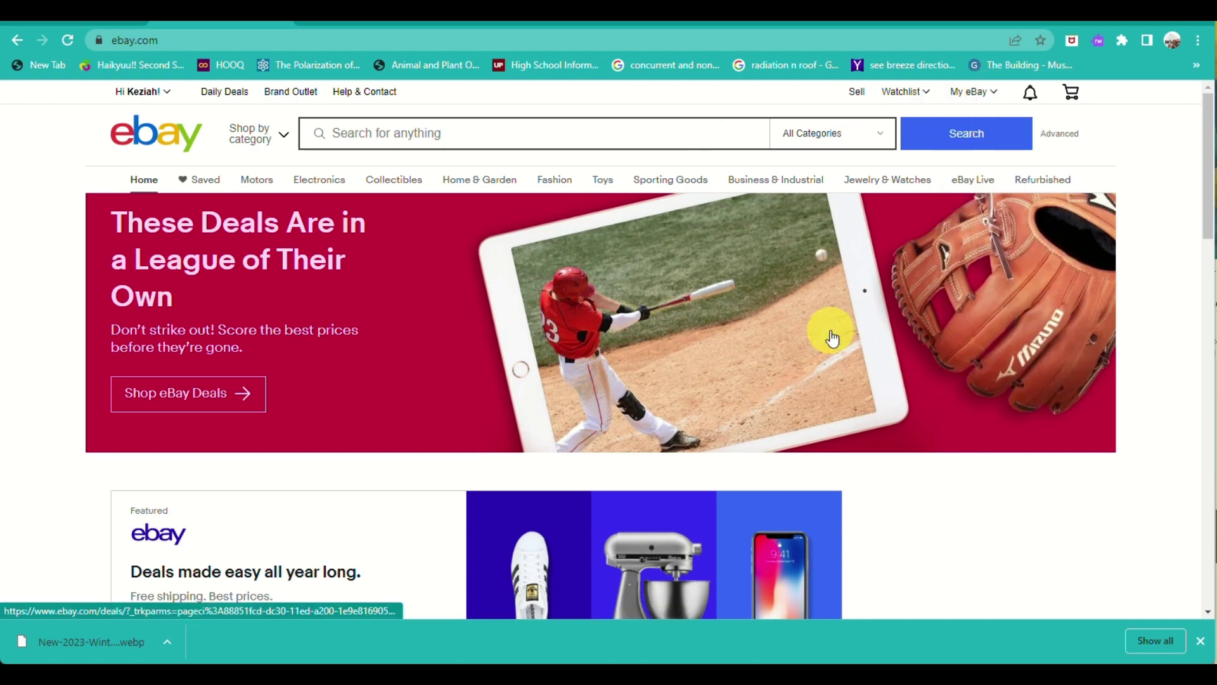
Look over the Payoneer website and dismiss its freelancers promotion popup.
left_click(683, 24)
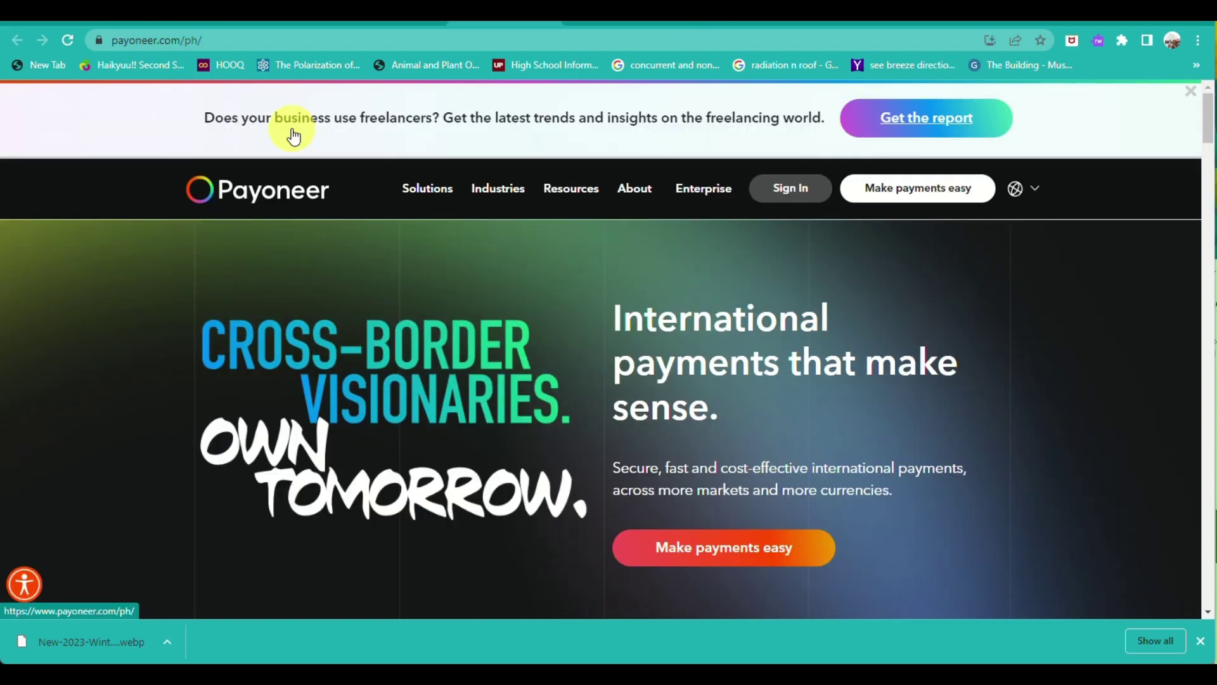
scroll(233, 205, "up", 5)
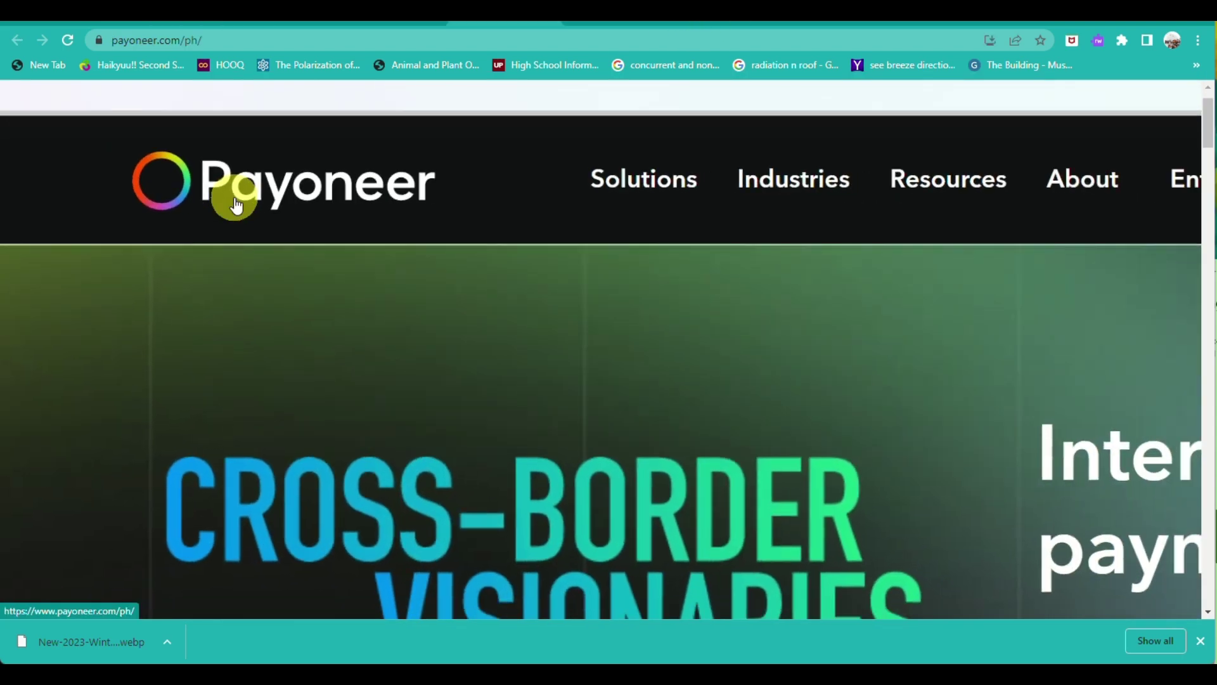
scroll(235, 205, "down", 5)
left_click(750, 186)
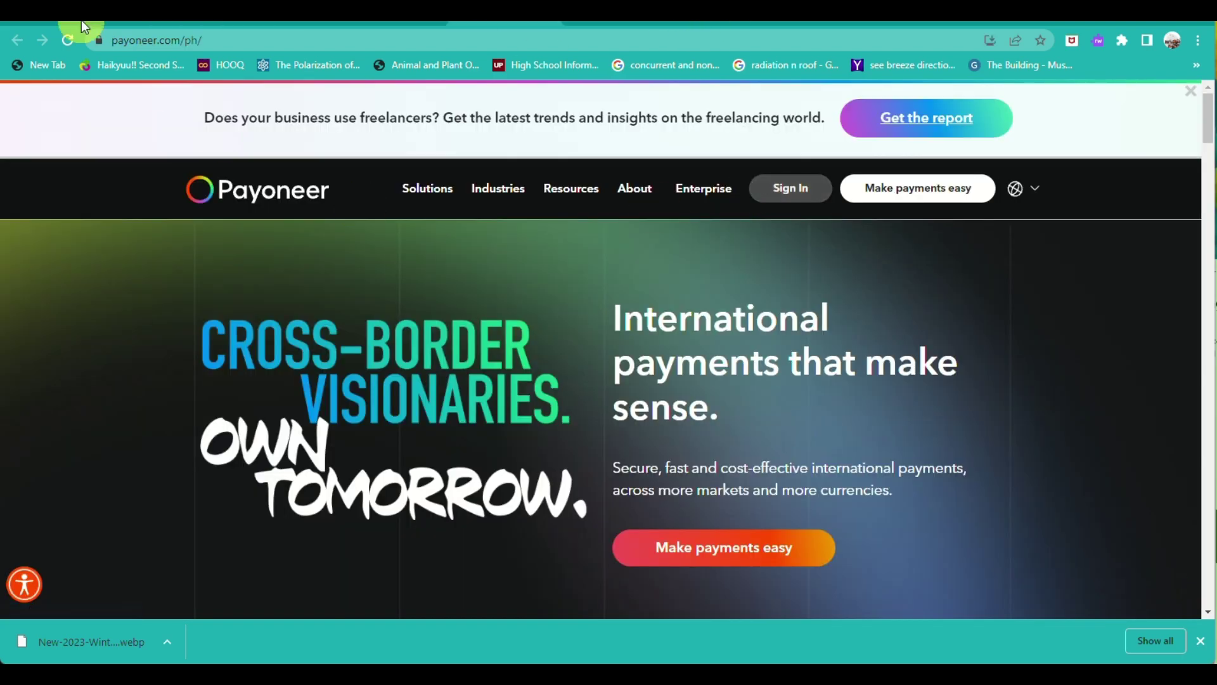
Back on eBay, open the My eBay Selling Overview and dismiss its welcome message.
left_click(166, 26)
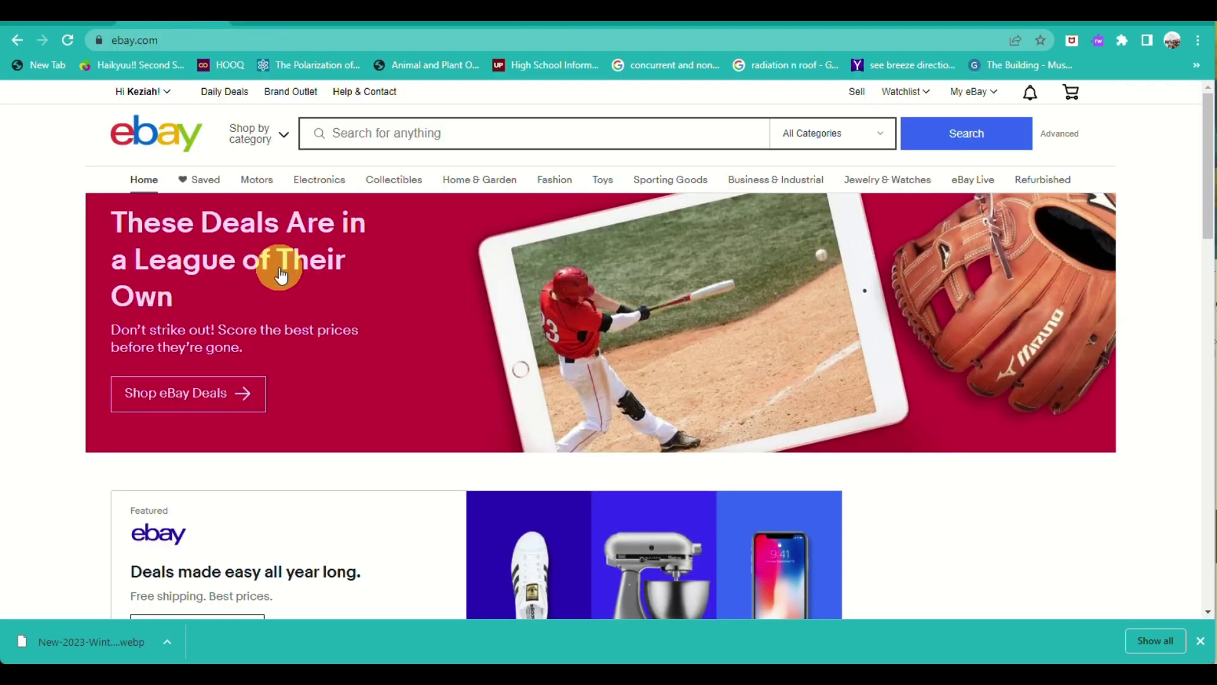
mouse_move(970, 95)
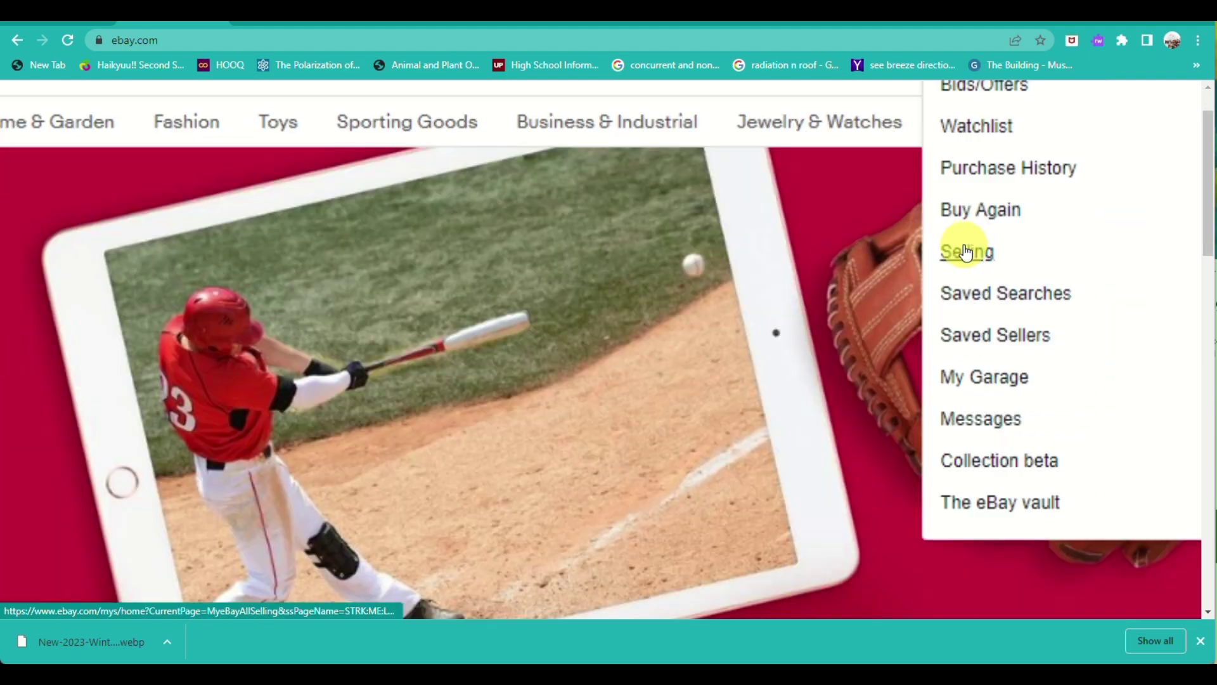
left_click(965, 252)
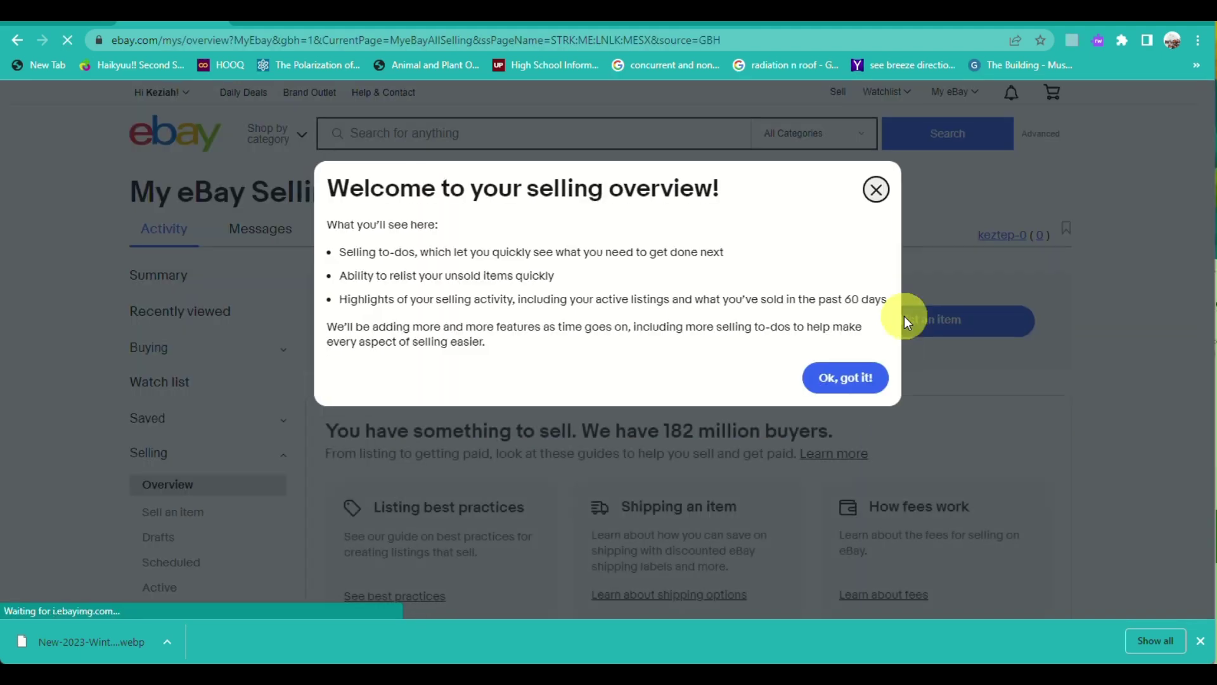
left_click(841, 376)
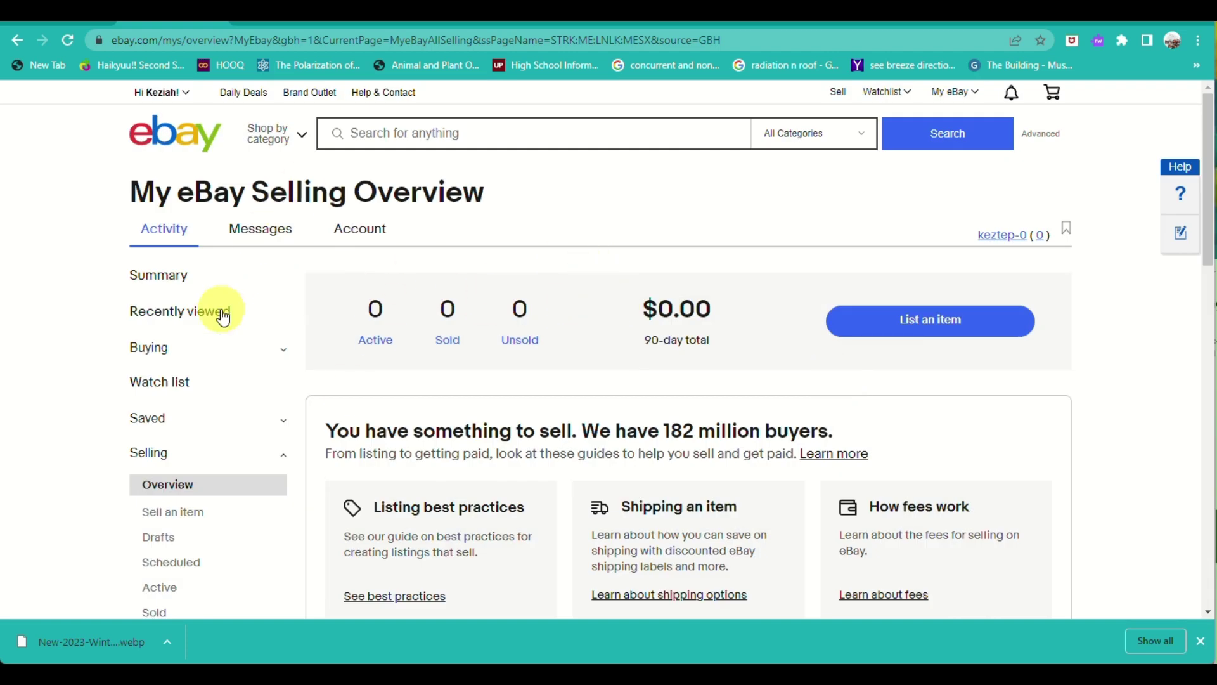
scroll(221, 317, "down", 2)
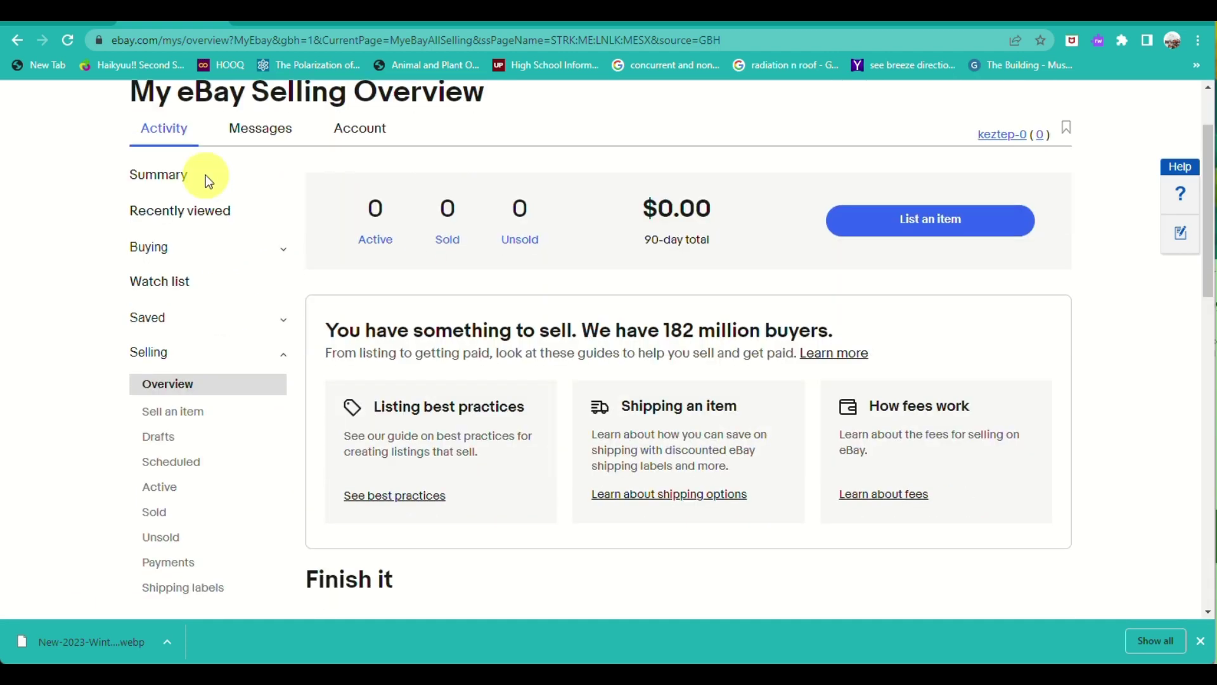
scroll(155, 389, "down", 5)
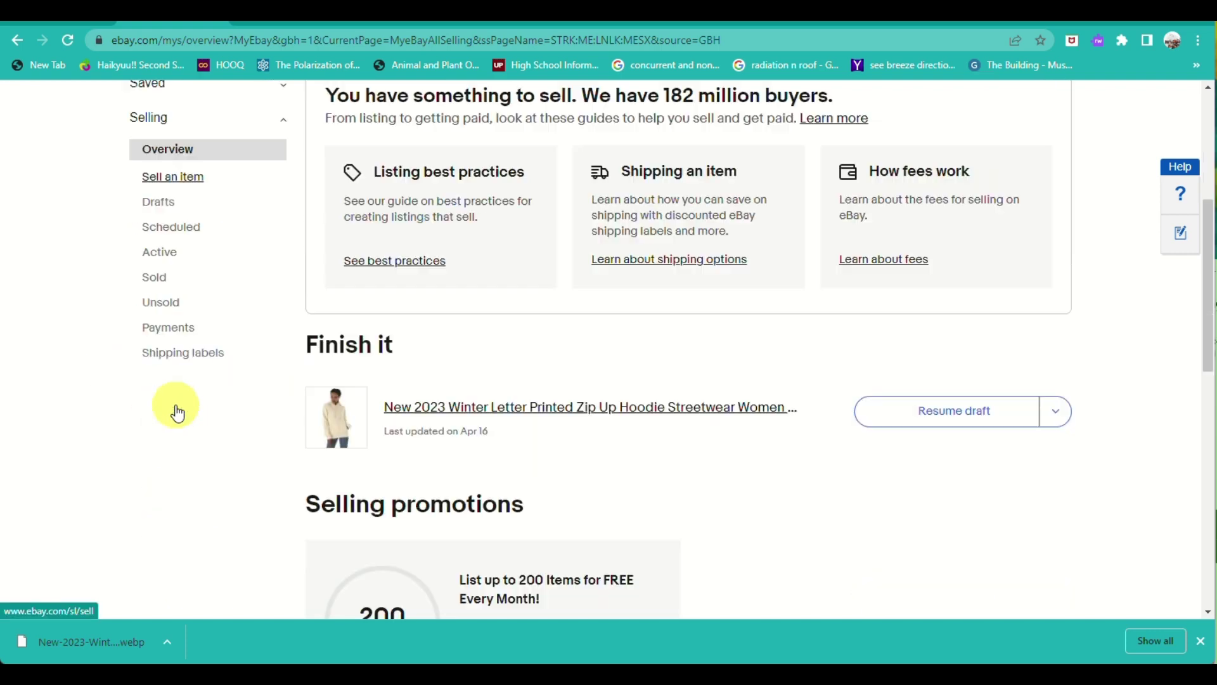
key("ctrl+plus")
key("ctrl+plus")
key("ctrl+plus")
key("ctrl+plus")
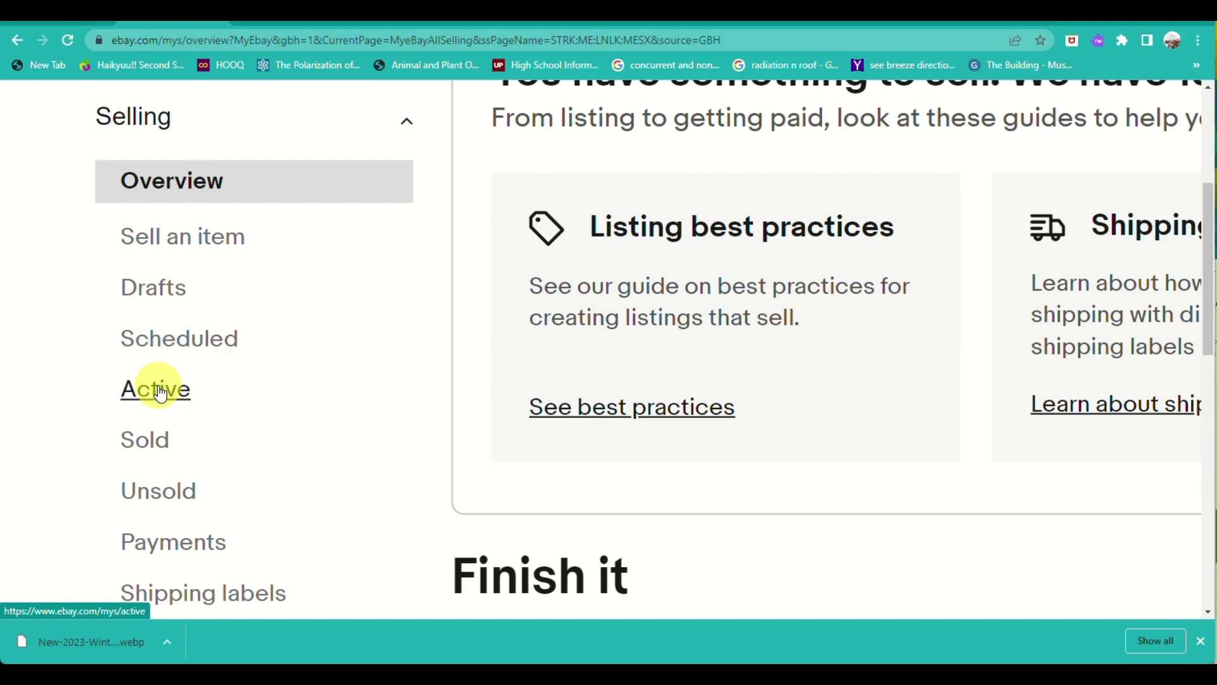
Open the seller Payments section and continue past its welcome card.
left_click(169, 543)
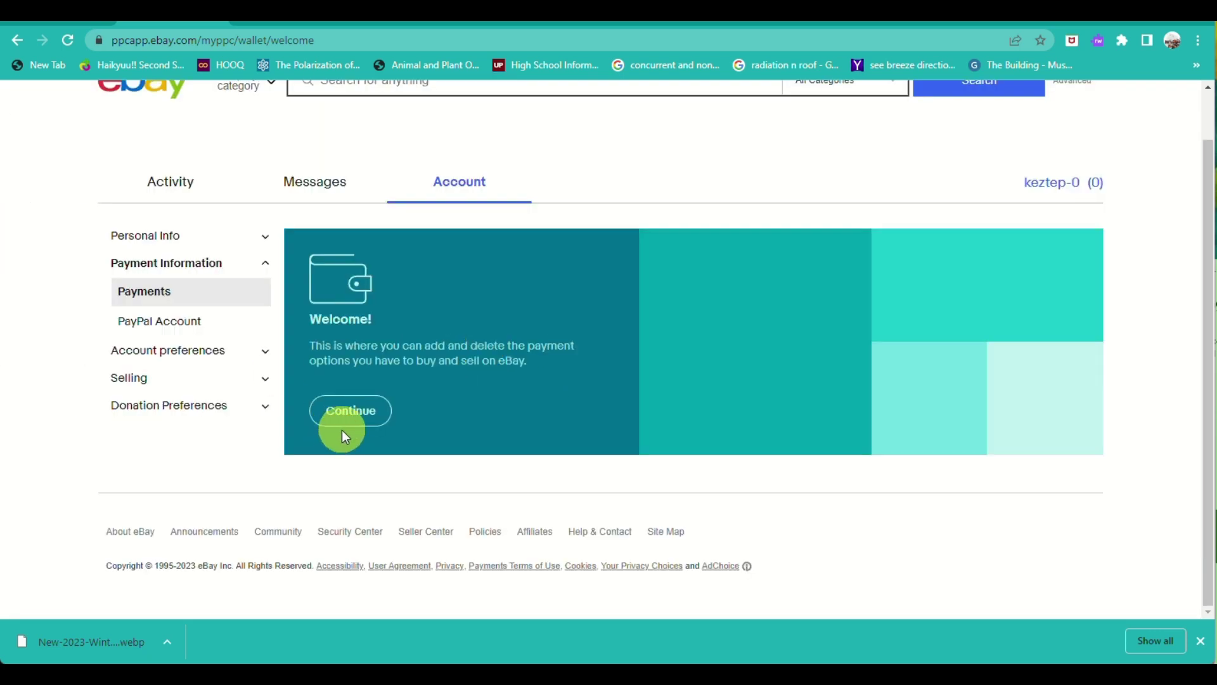
left_click(346, 416)
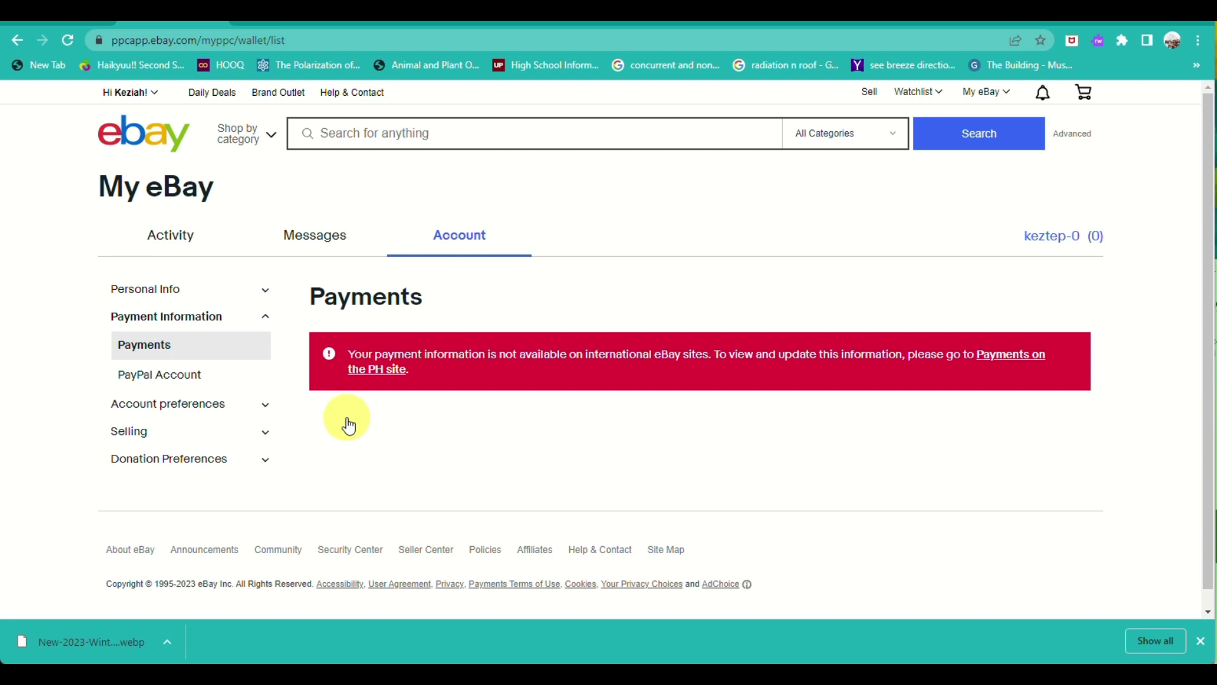
left_click(229, 409)
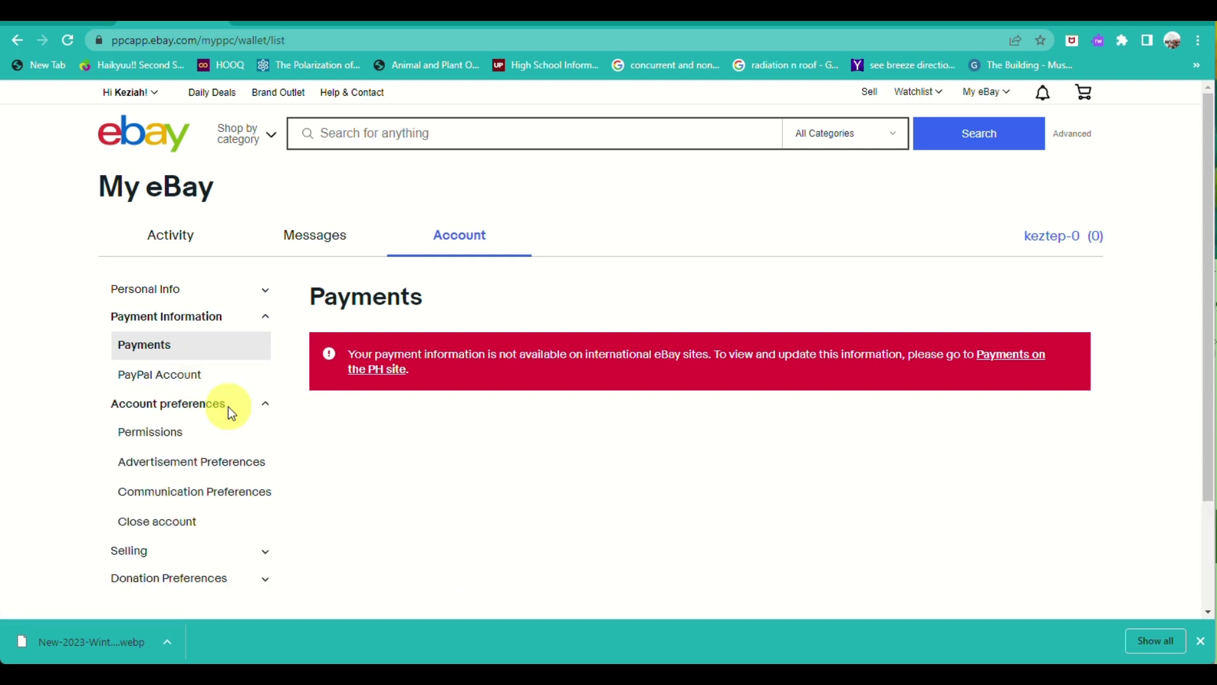
left_click(228, 405)
Go to Payments on the Philippines eBay site and browse its Personal Info and Selling options.
left_click(694, 15)
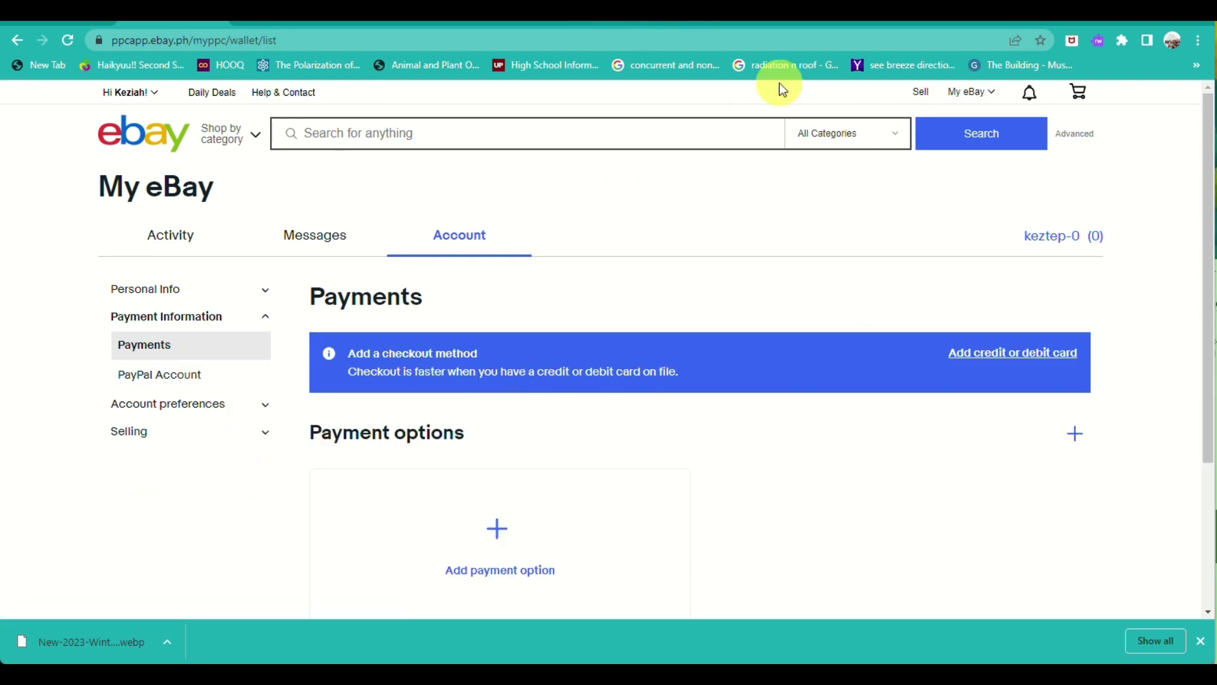
scroll(222, 452, "down", 3)
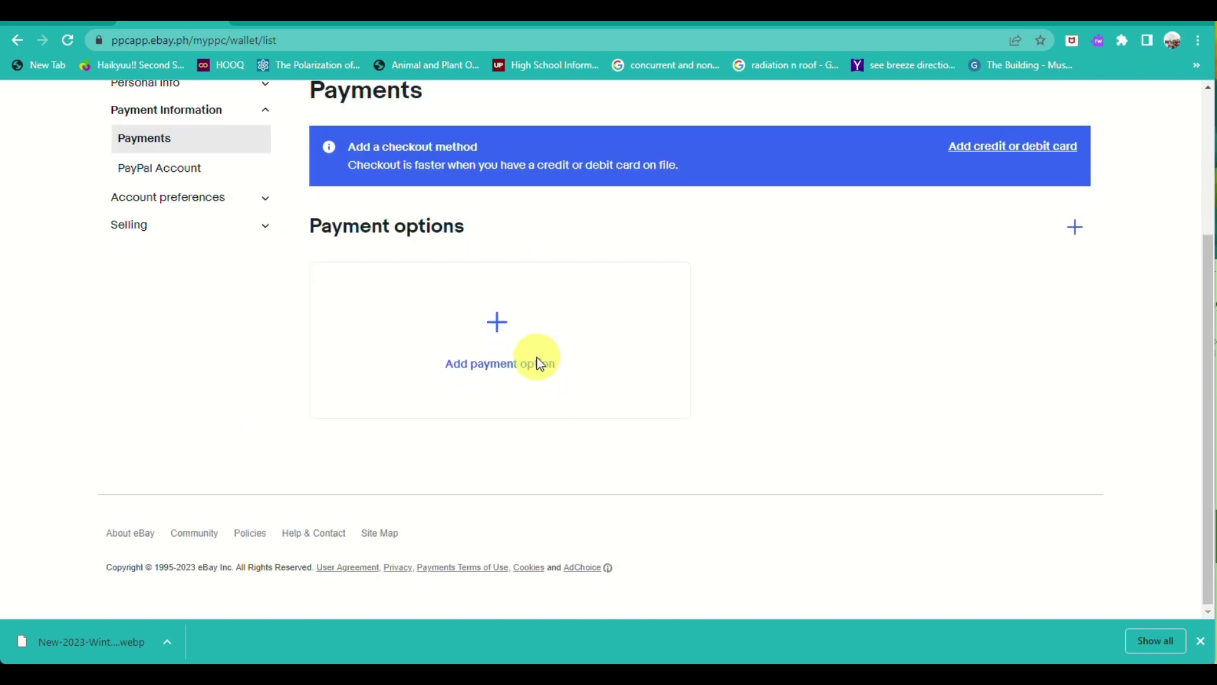
scroll(538, 363, "up", 3)
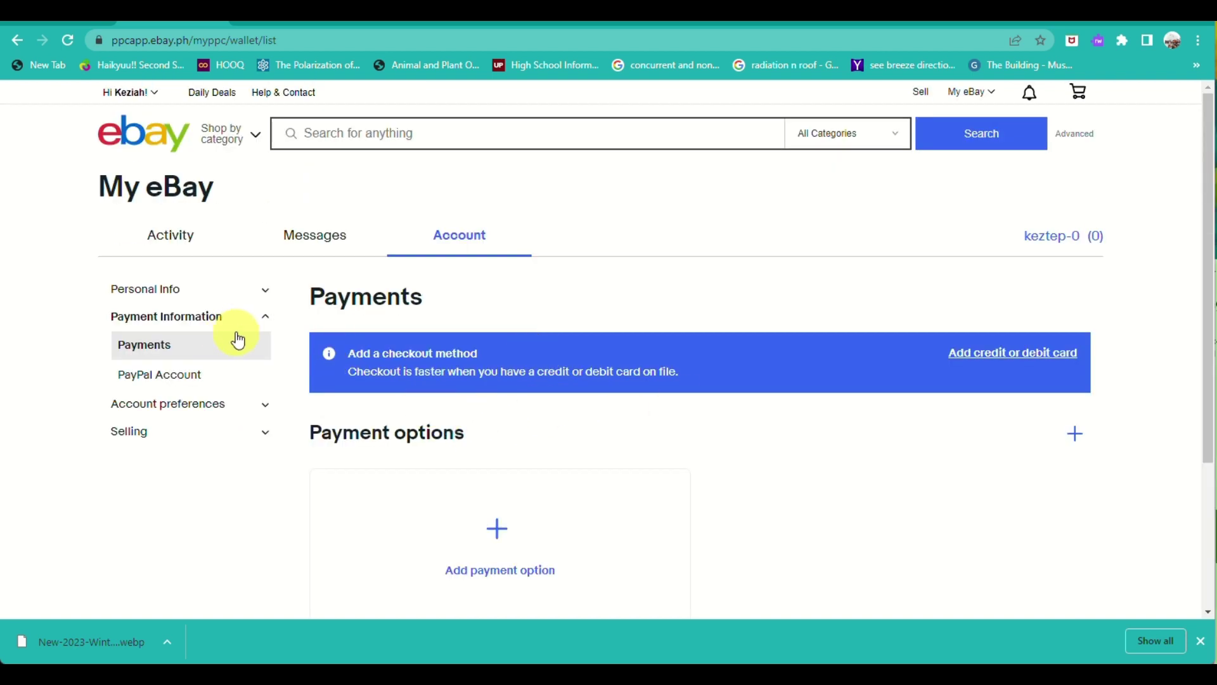
left_click(237, 302)
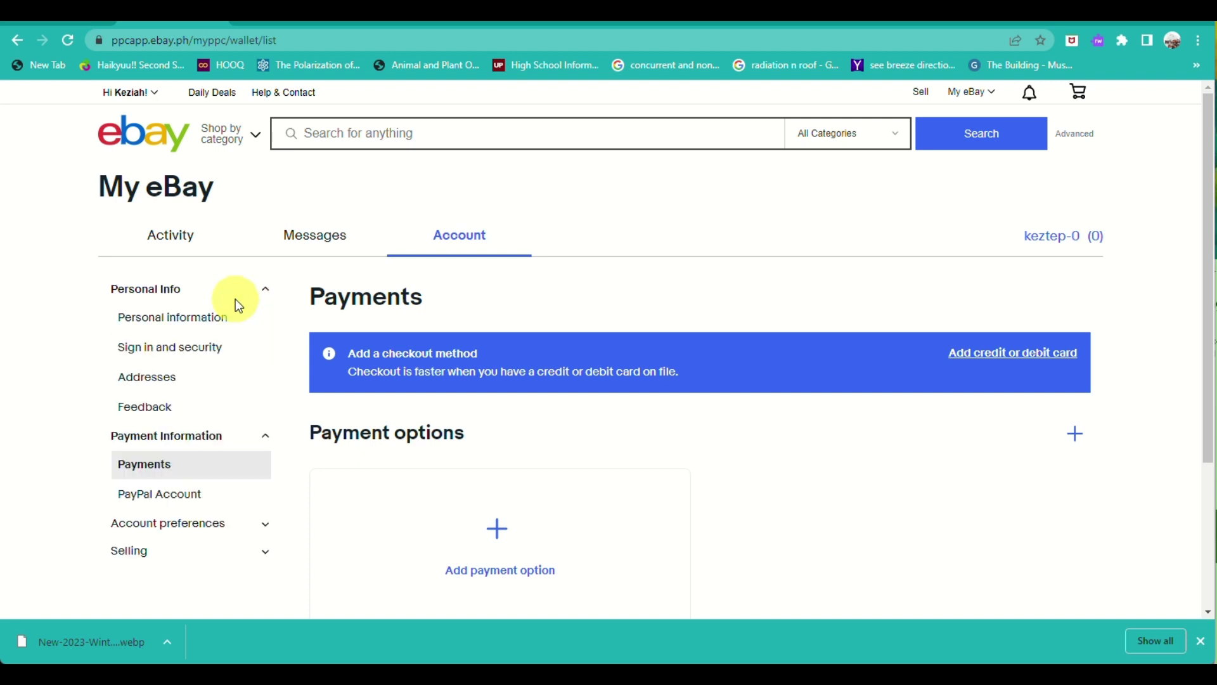
scroll(239, 433, "down", 3)
left_click(213, 355)
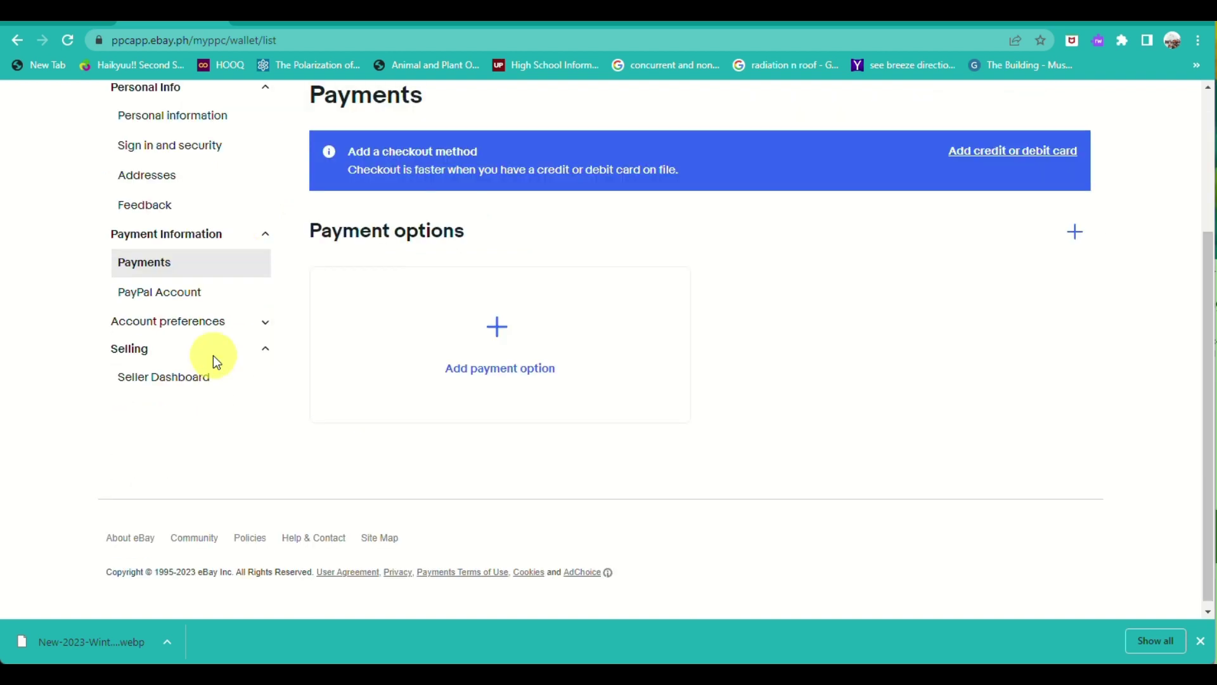
left_click(219, 321)
Open the personal information settings and sign in again with the Google account.
scroll(221, 320, "up", 3)
left_click(220, 320)
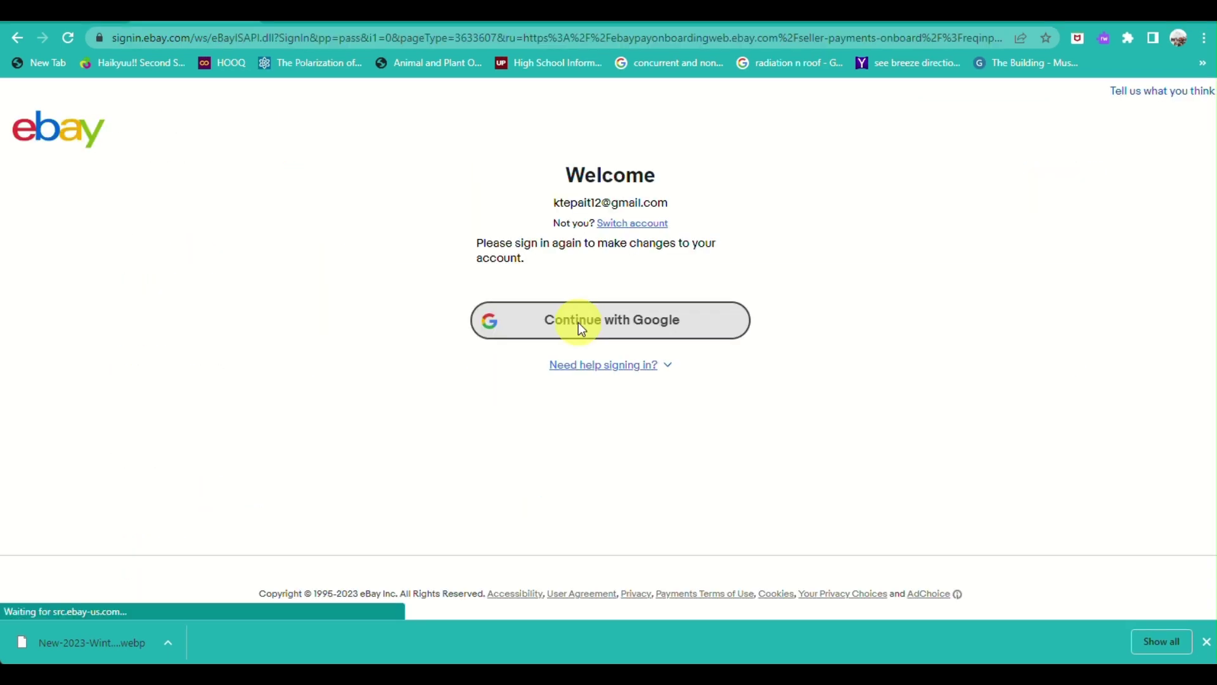
left_click(578, 322)
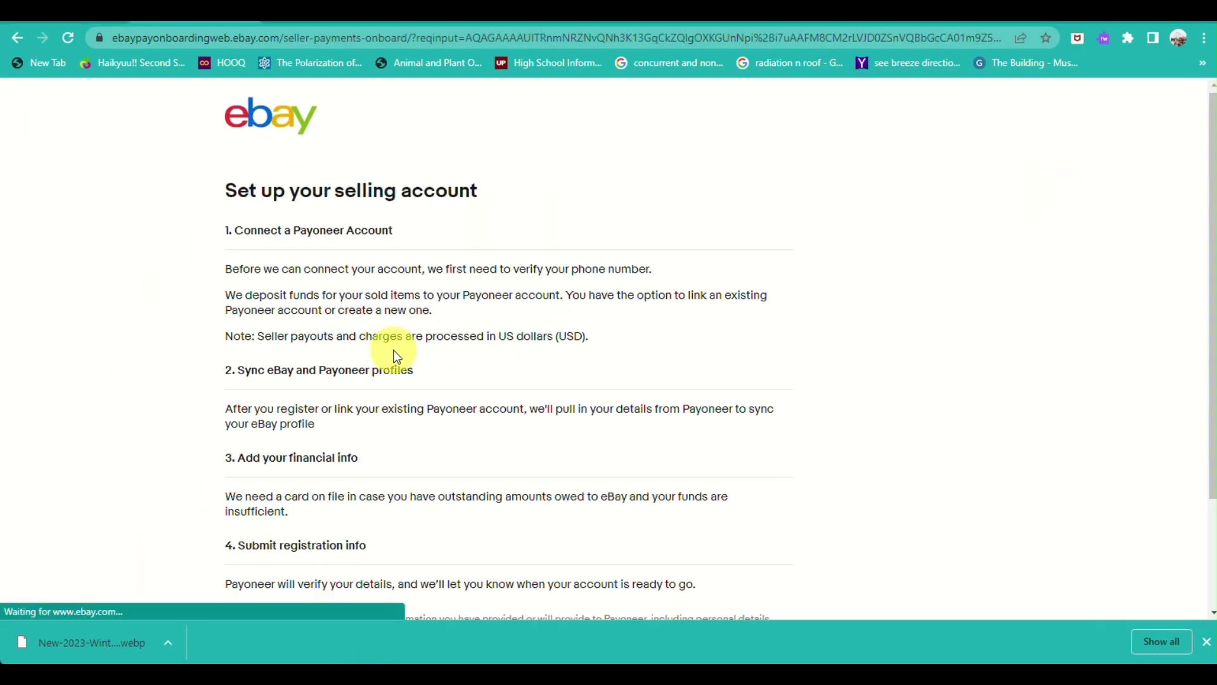
scroll(394, 353, "down", 2)
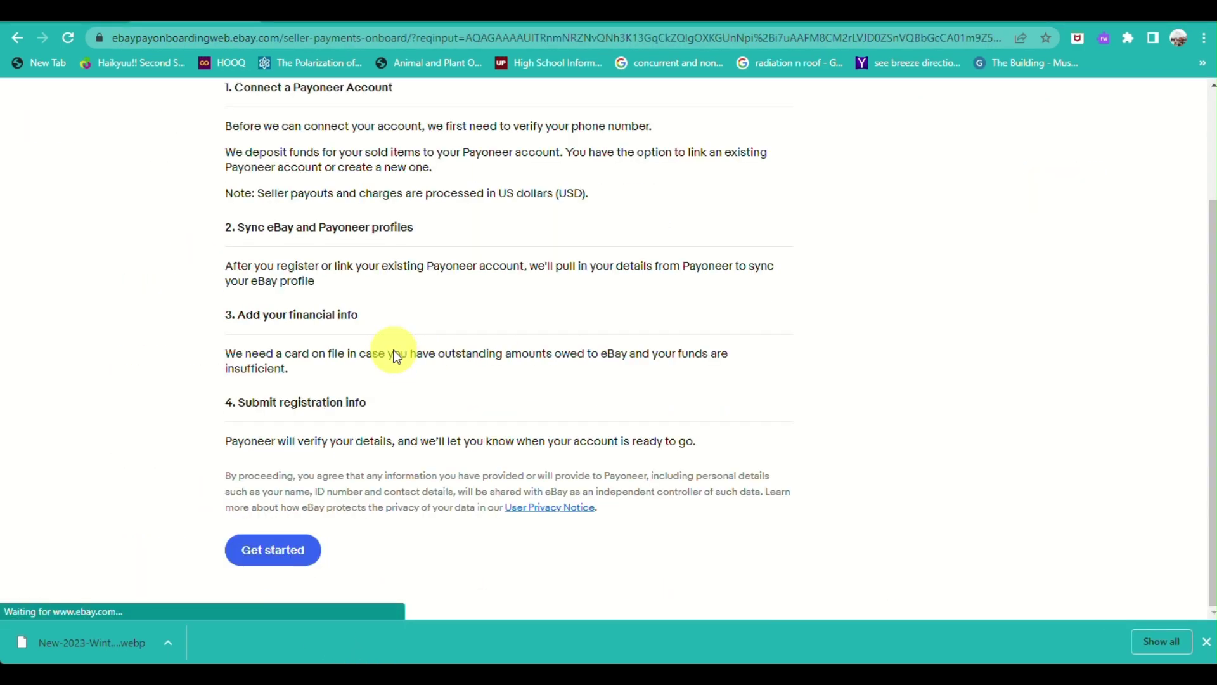
Start the selling account setup and have the security code sent by text message.
left_click(268, 559)
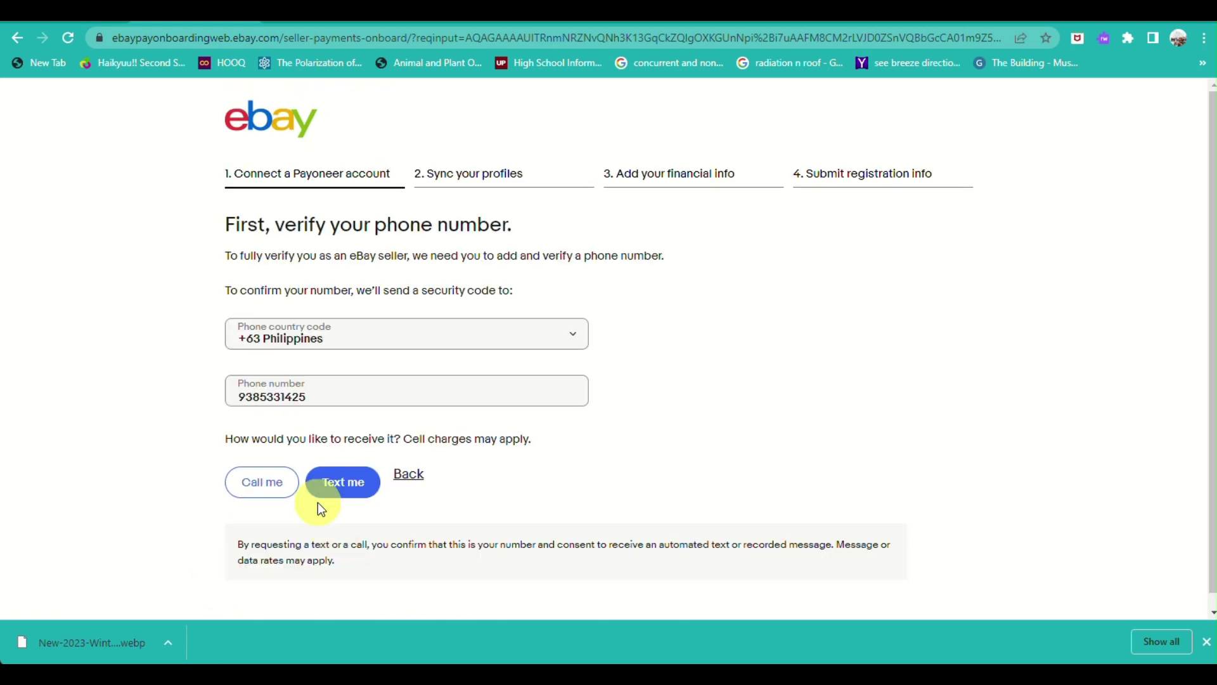
scroll(320, 505, "down", 1)
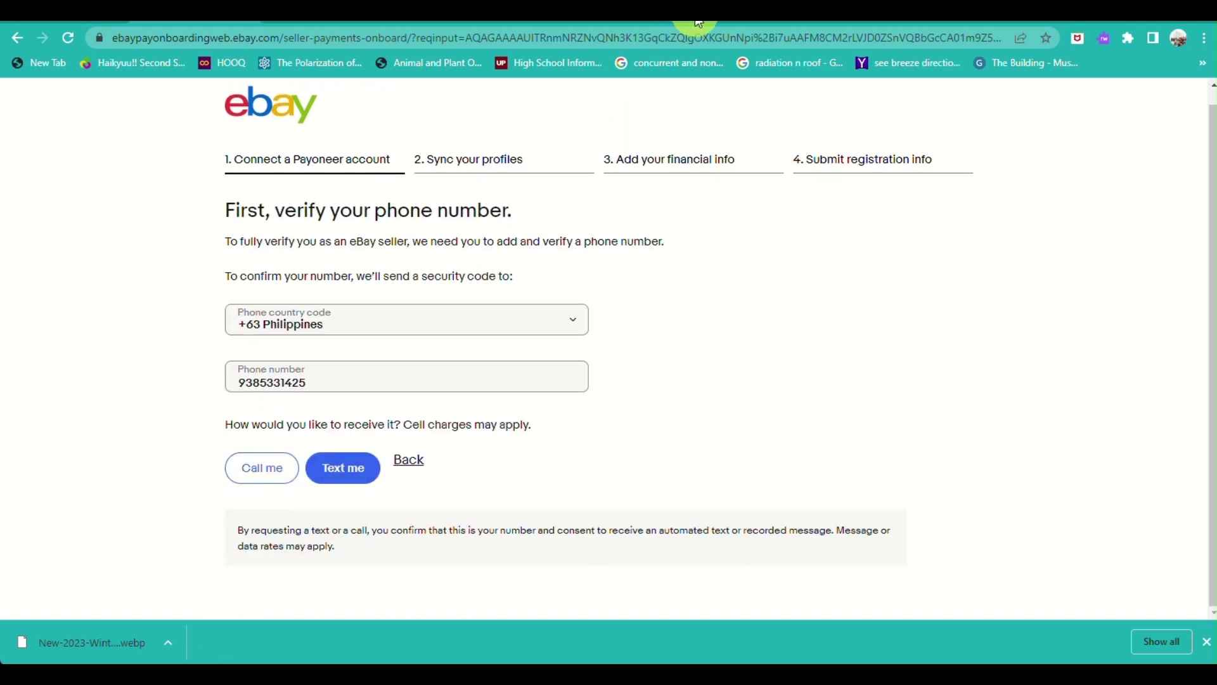
scroll(458, 302, "up", 1)
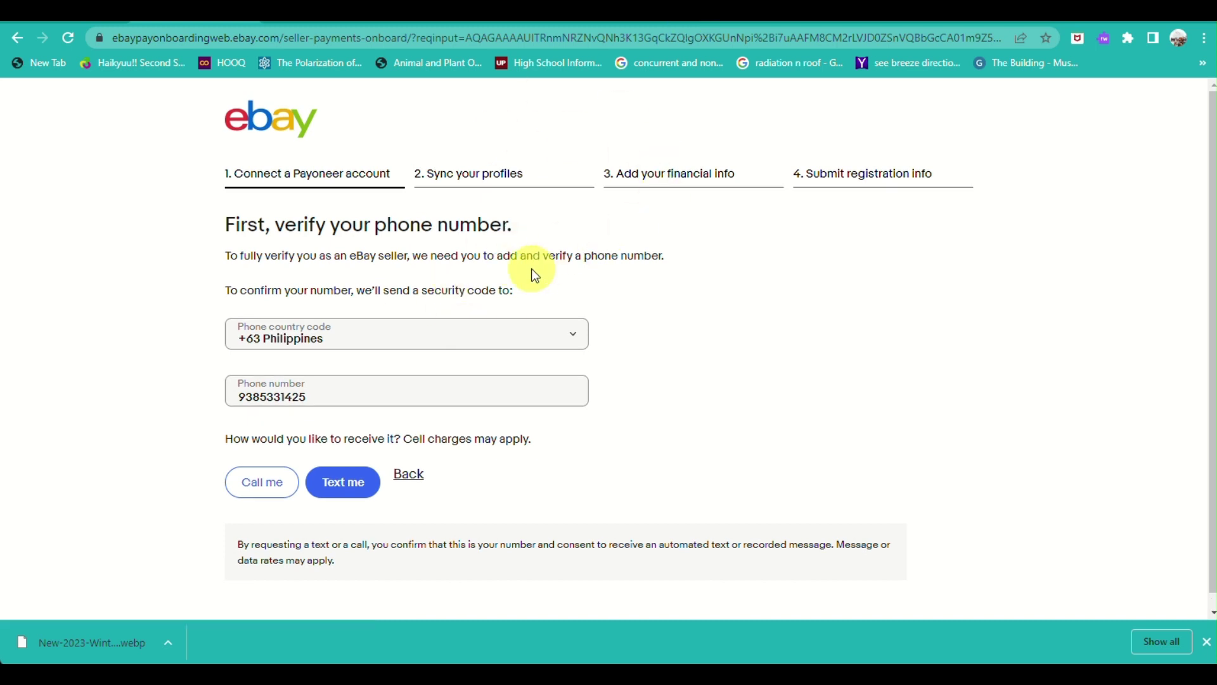
scroll(493, 291, "down", 1)
scroll(493, 291, "up", 1)
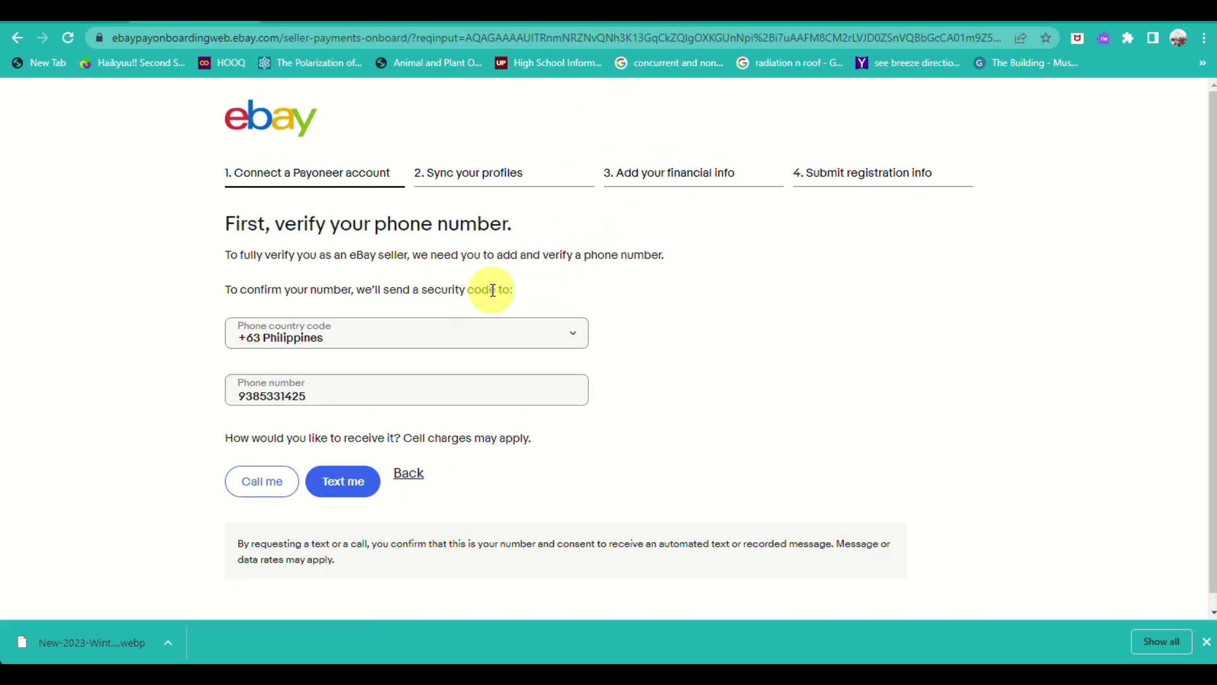
left_click(347, 480)
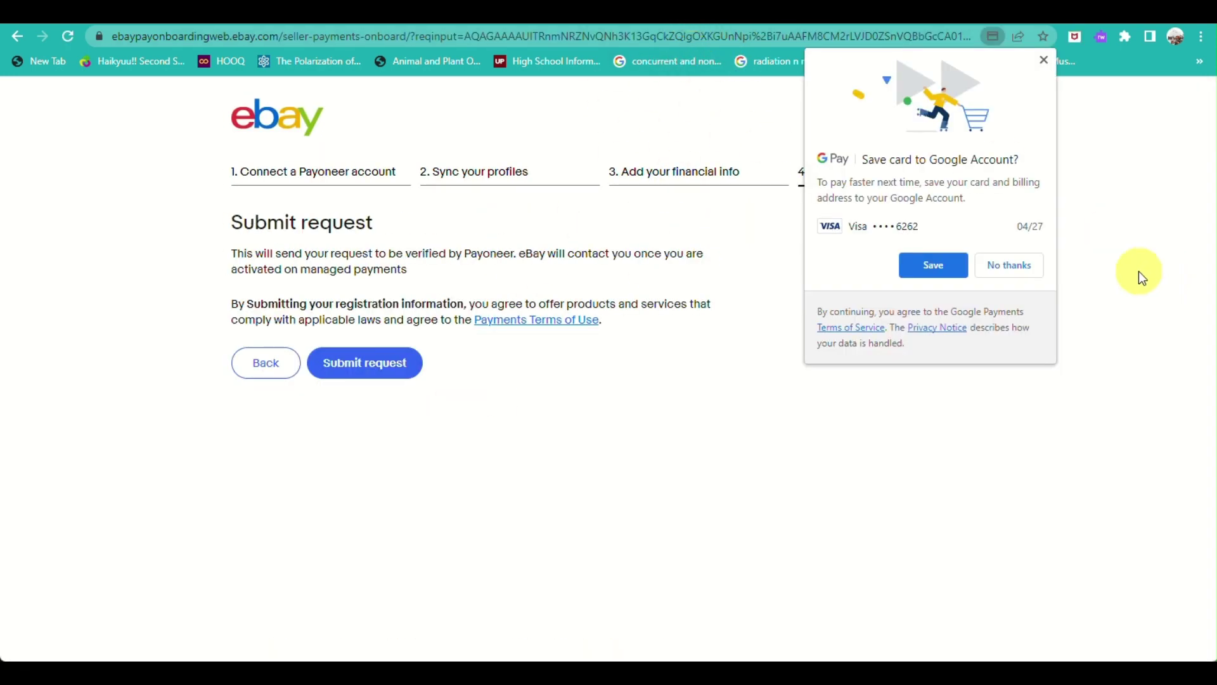
Decline saving the card, submit the registration request, and proceed to Payoneer verification.
left_click(1031, 270)
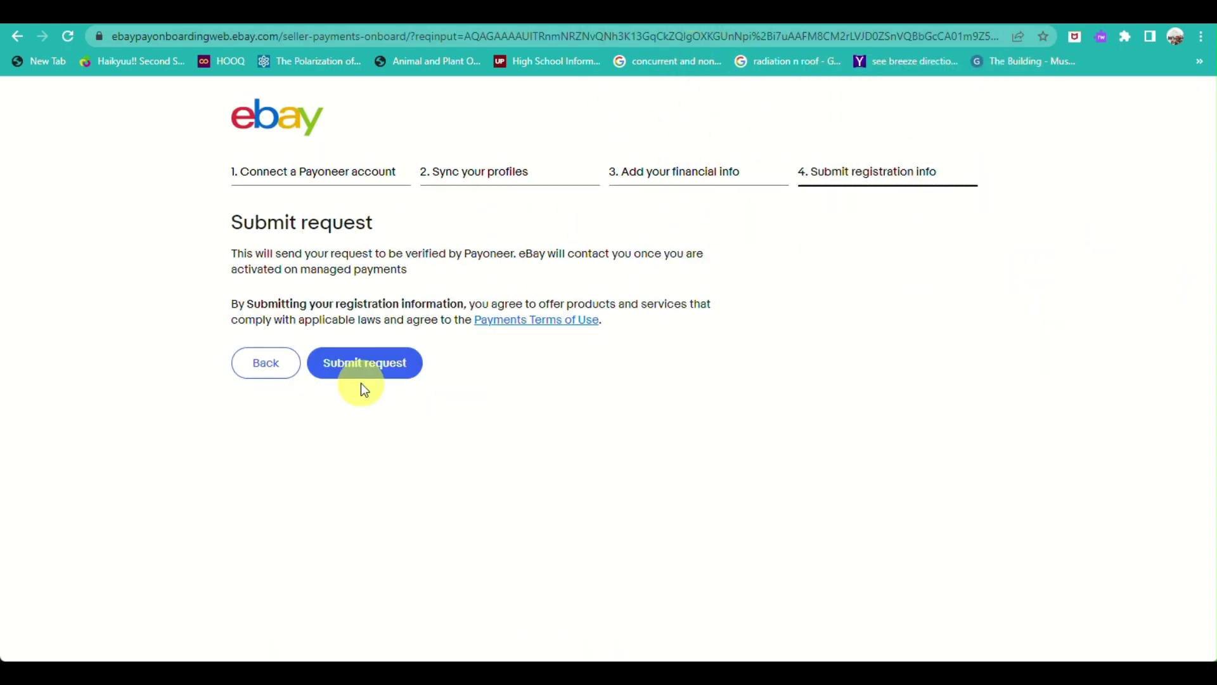
left_click(347, 362)
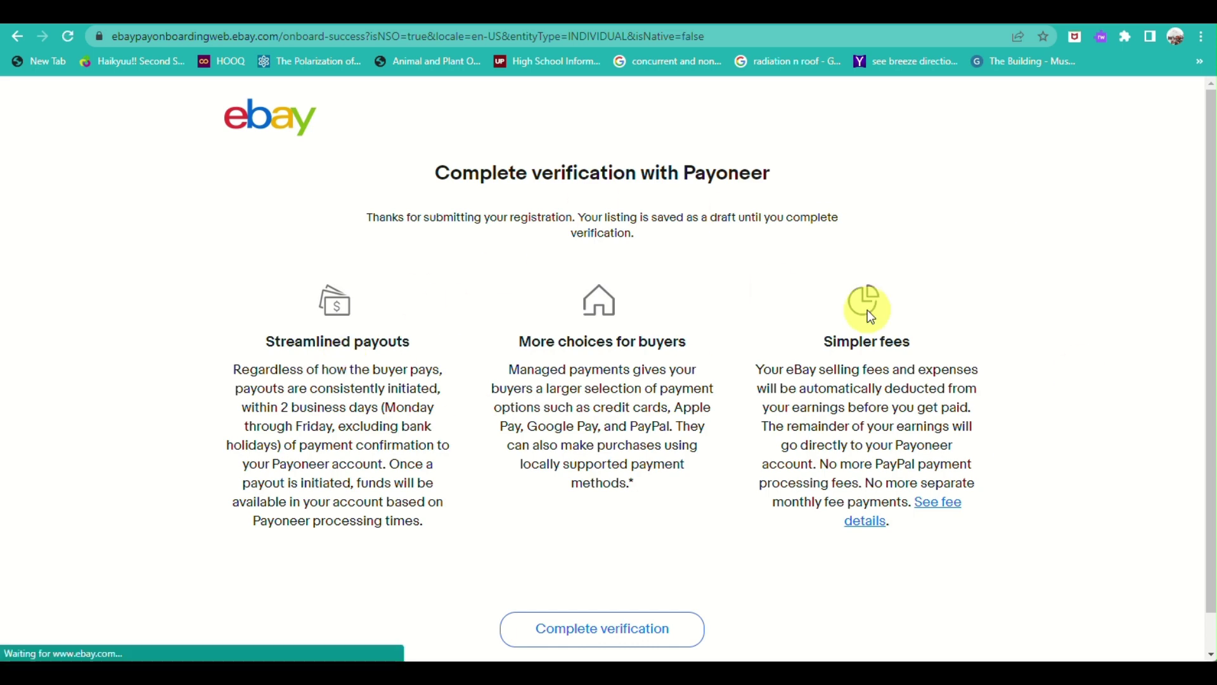
scroll(397, 399, "down", 1)
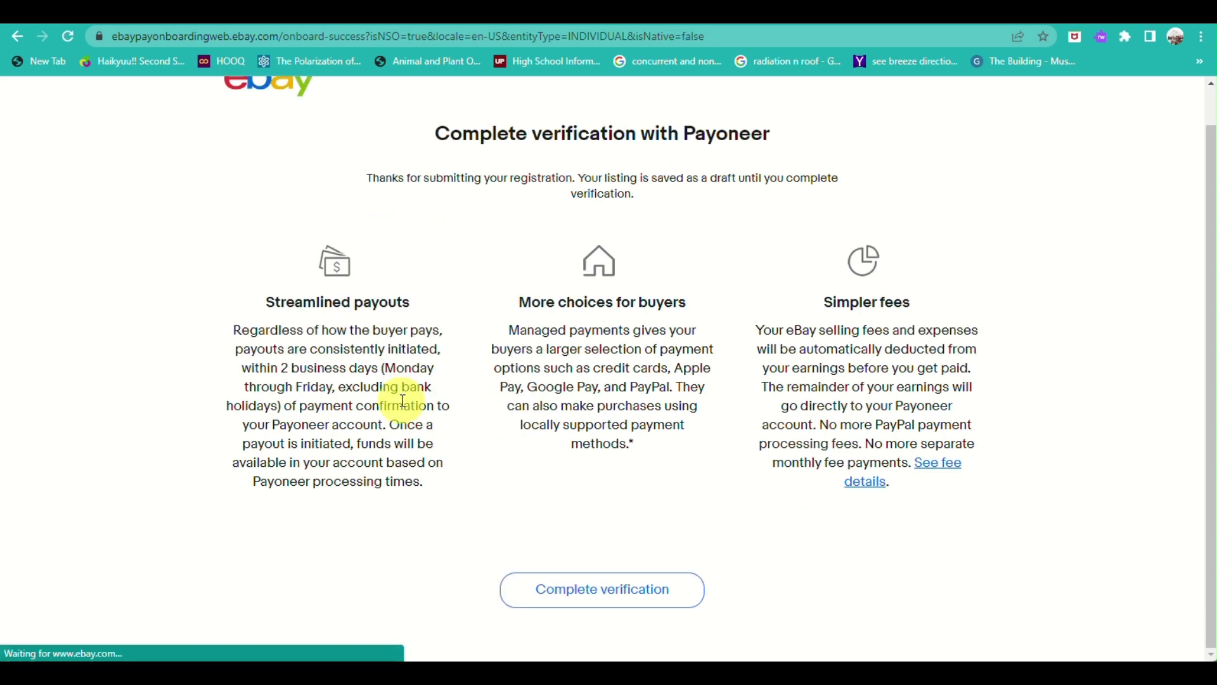
left_click(620, 596)
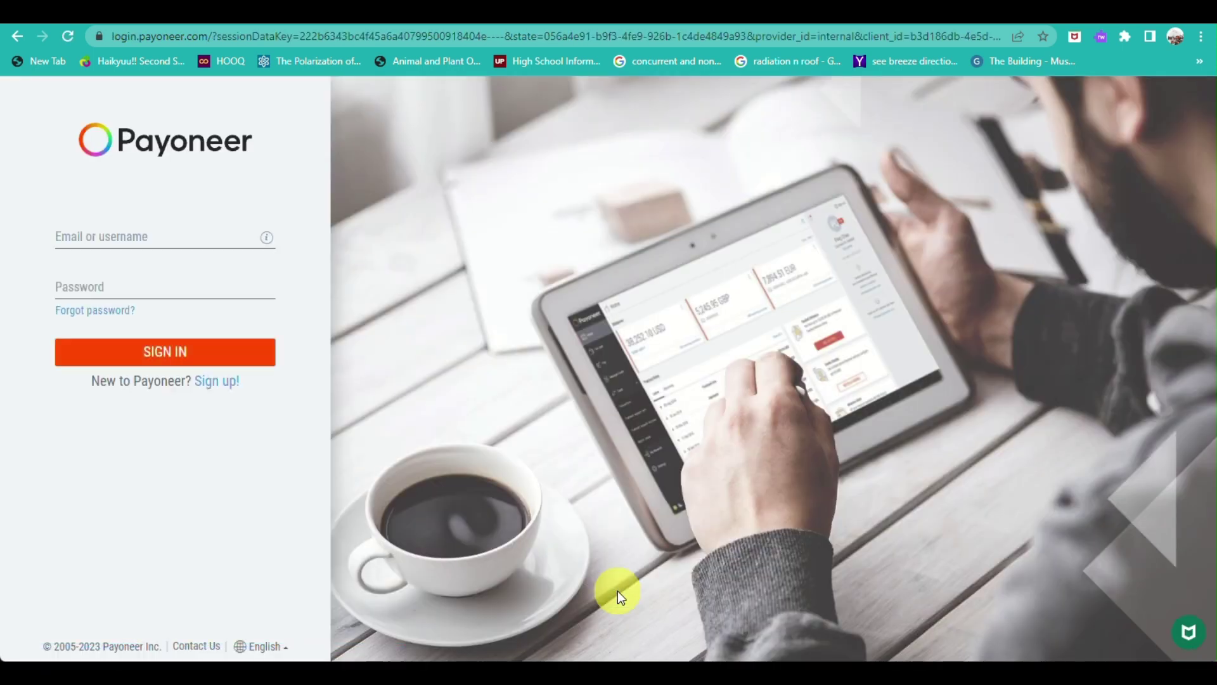
Enter the saved account email and the account password on the Payoneer sign-in form.
left_click(161, 233)
left_click(177, 260)
left_click(145, 279)
key("Return")
type("••••••")
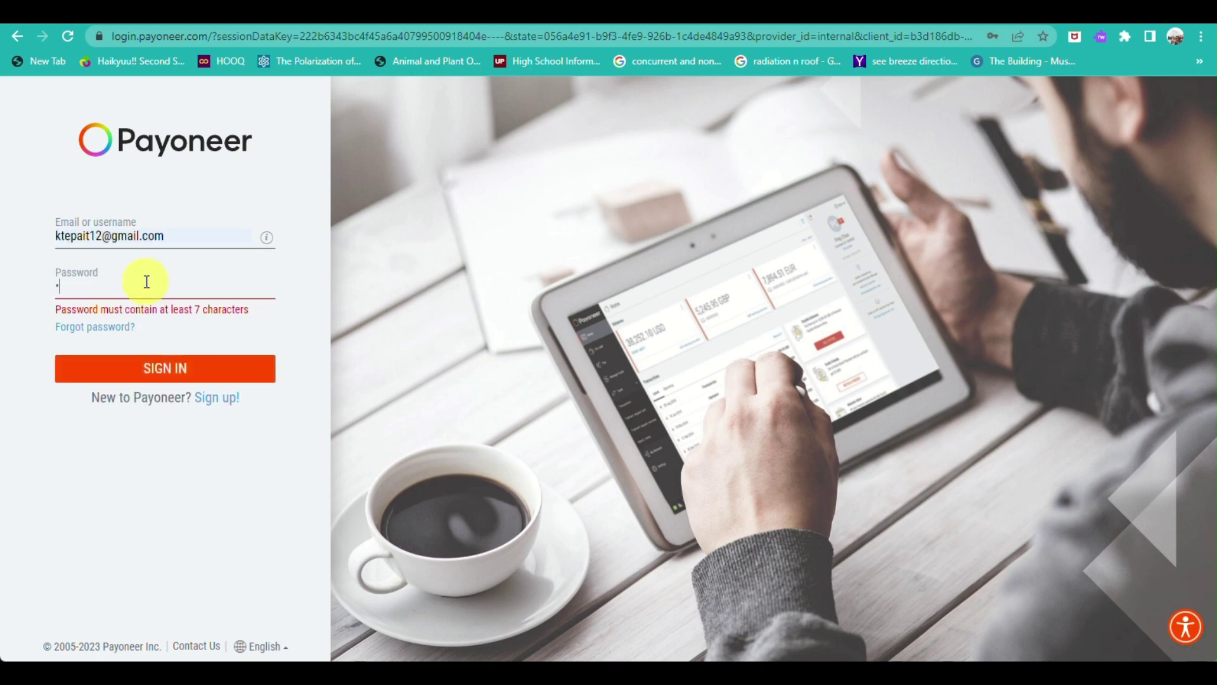
type("••••••")
key("Return")
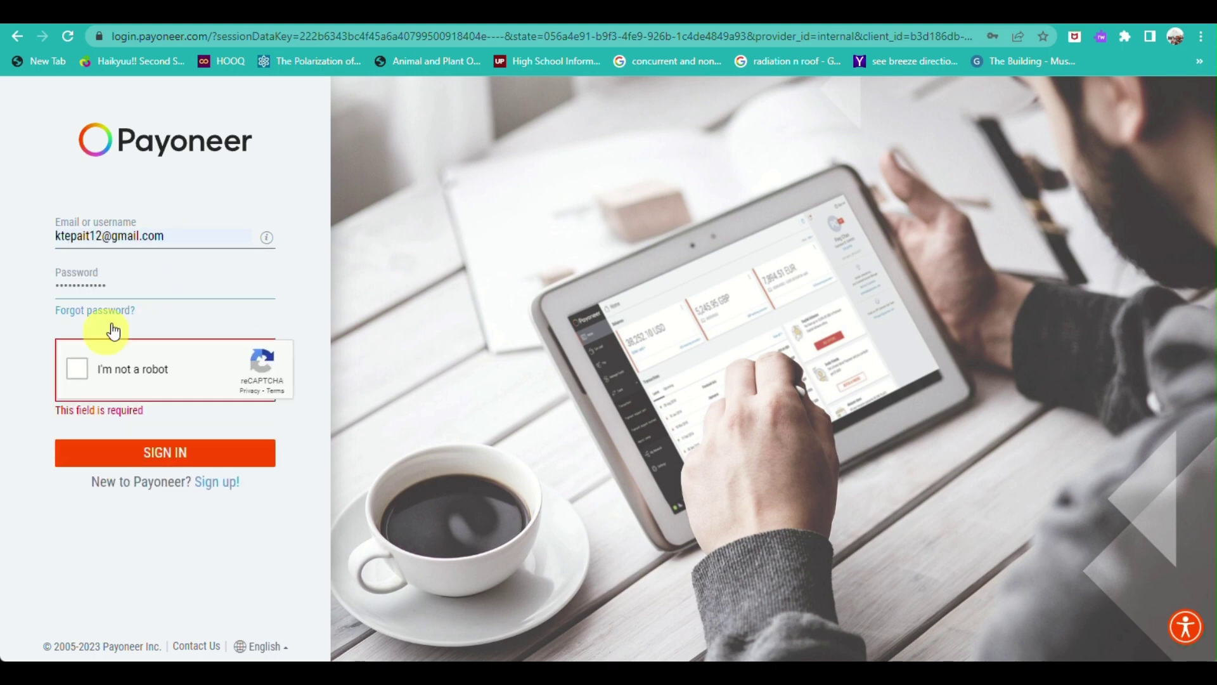
Pass the captcha by selecting the bridge images, then sign in to Payoneer.
left_click(77, 369)
left_click(333, 409)
left_click(253, 402)
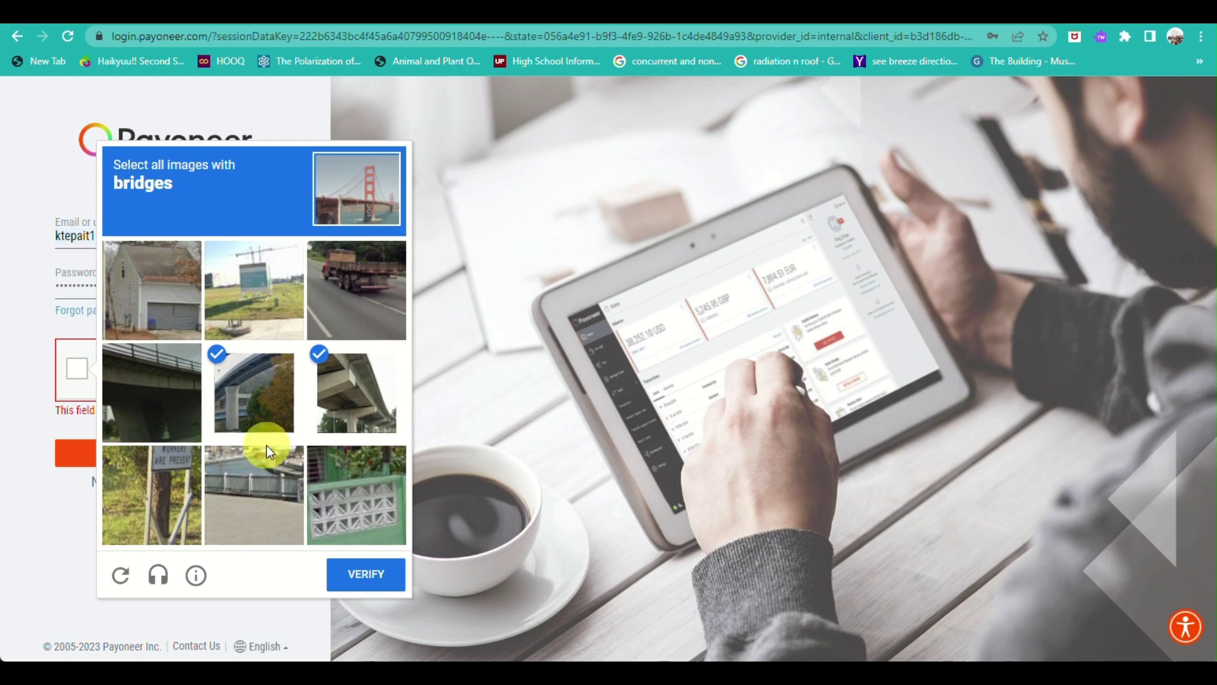
left_click(166, 392)
left_click(342, 573)
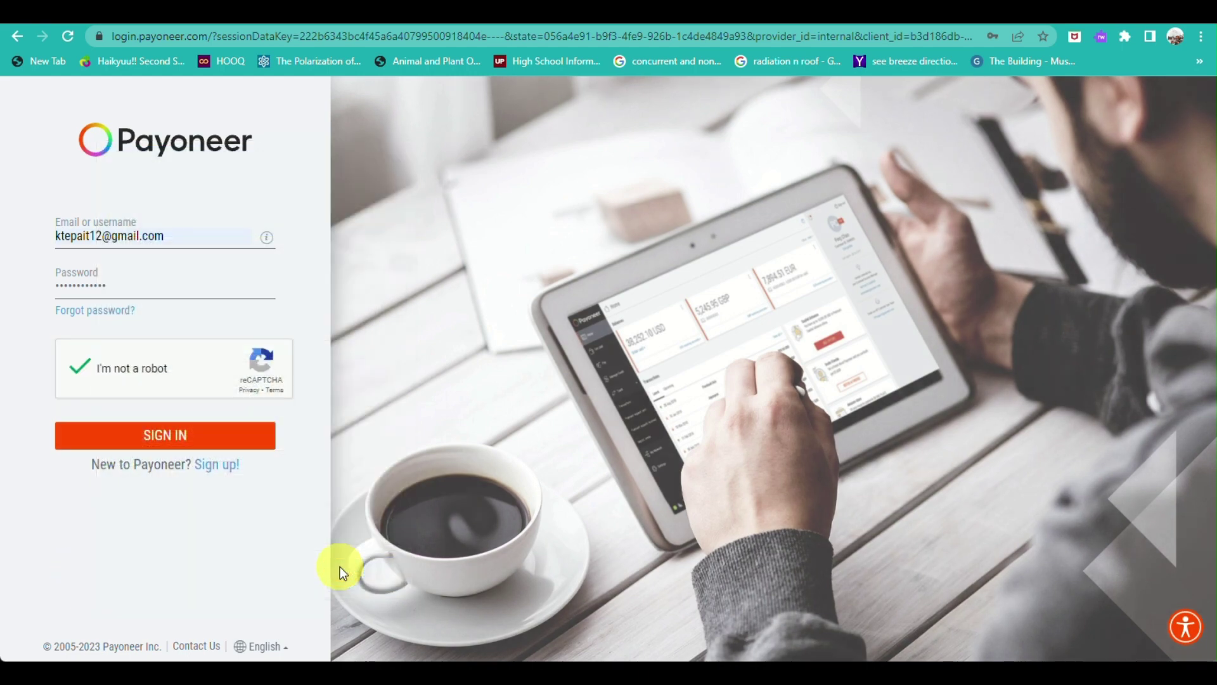
left_click(133, 436)
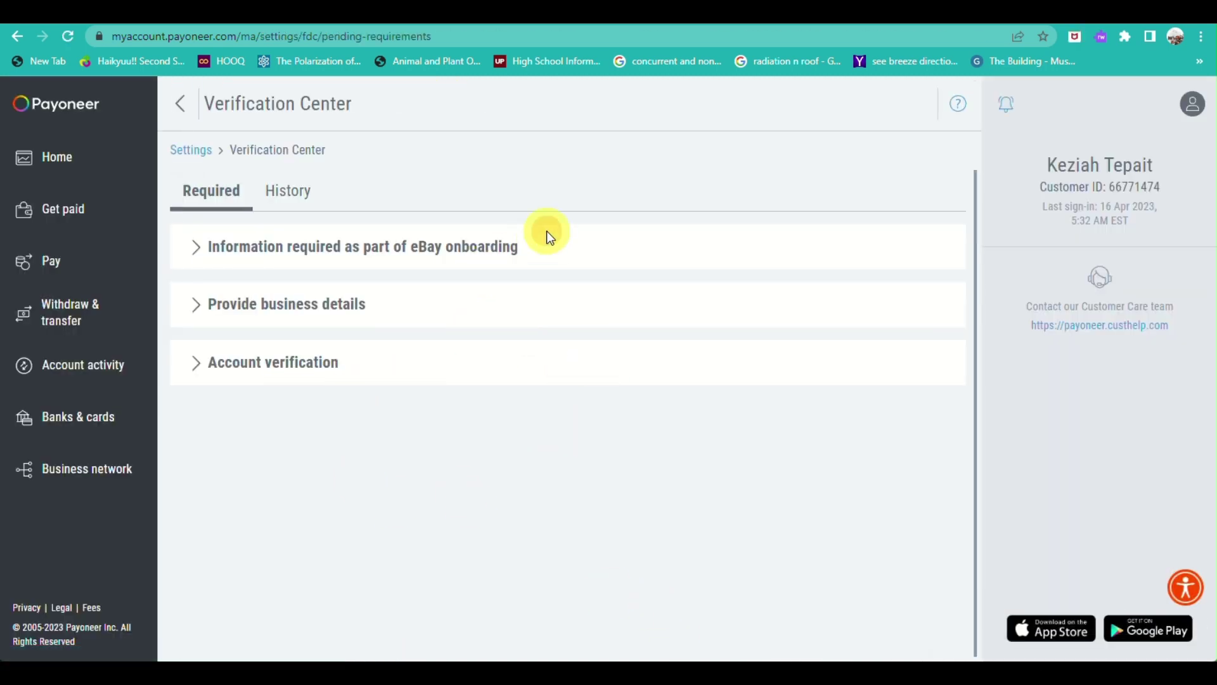
Expand 'Information required as part of eBay onboarding' and open Additional customer information.
left_click(496, 246)
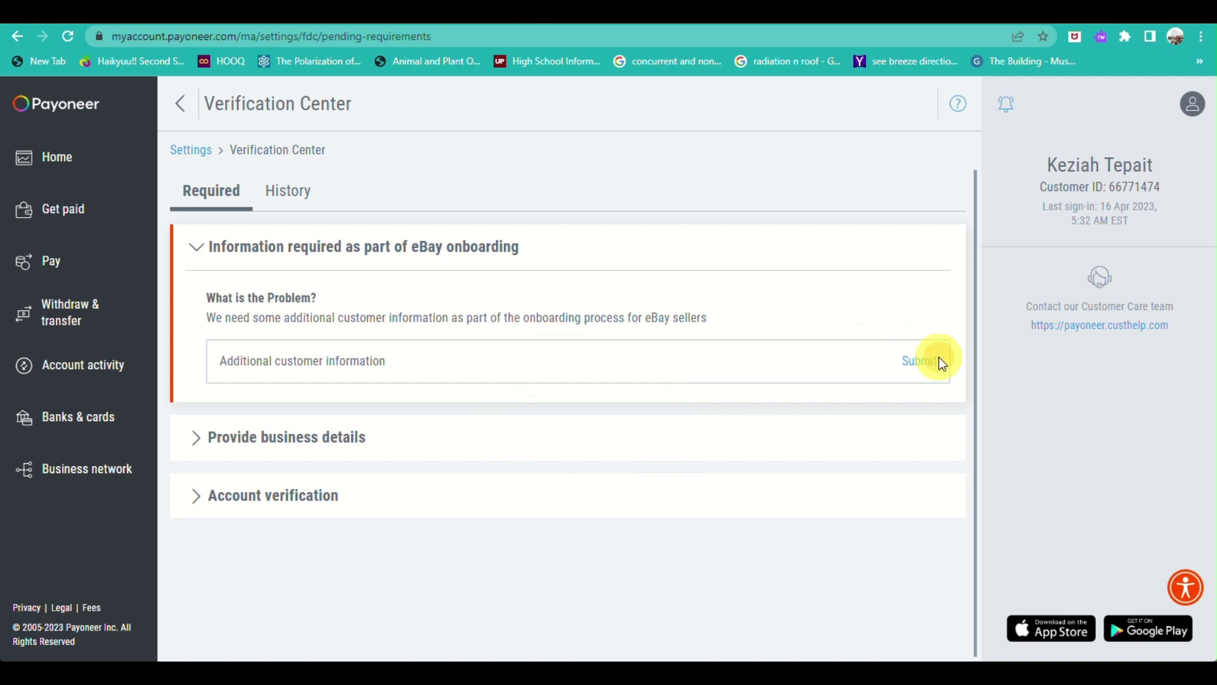
left_click(917, 366)
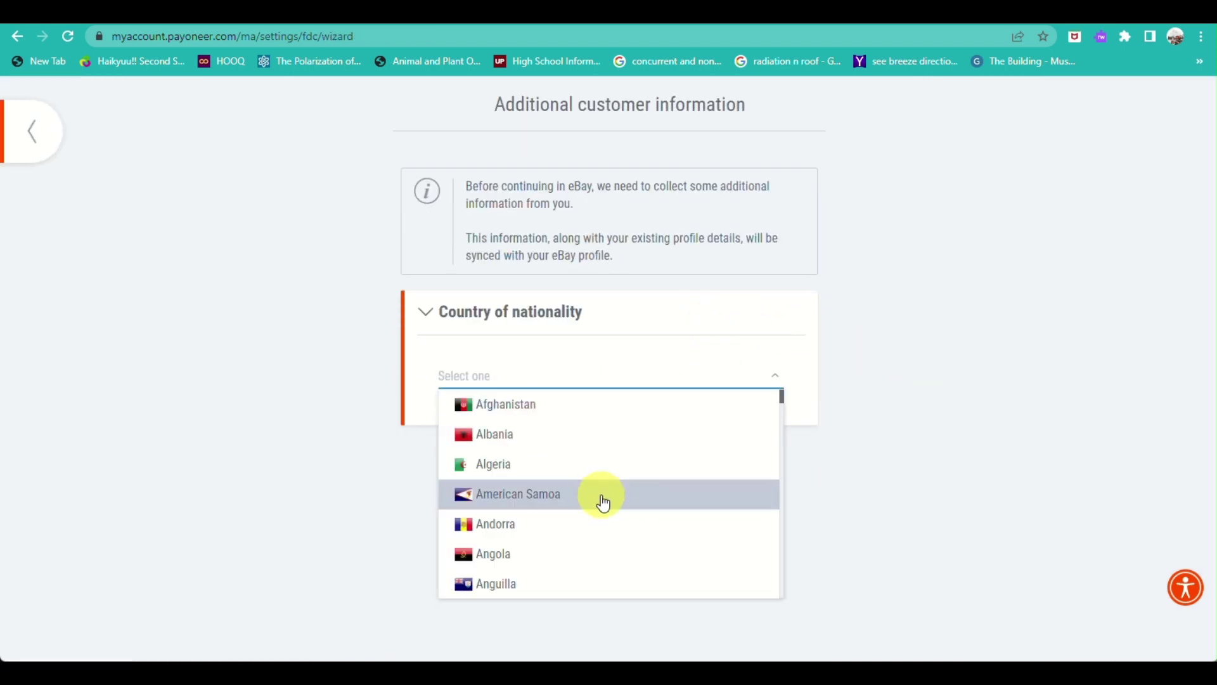
Submit Philippines as country of nationality and go back to the Verification Center.
scroll(609, 514, "down", 10)
scroll(609, 517, "down", 20)
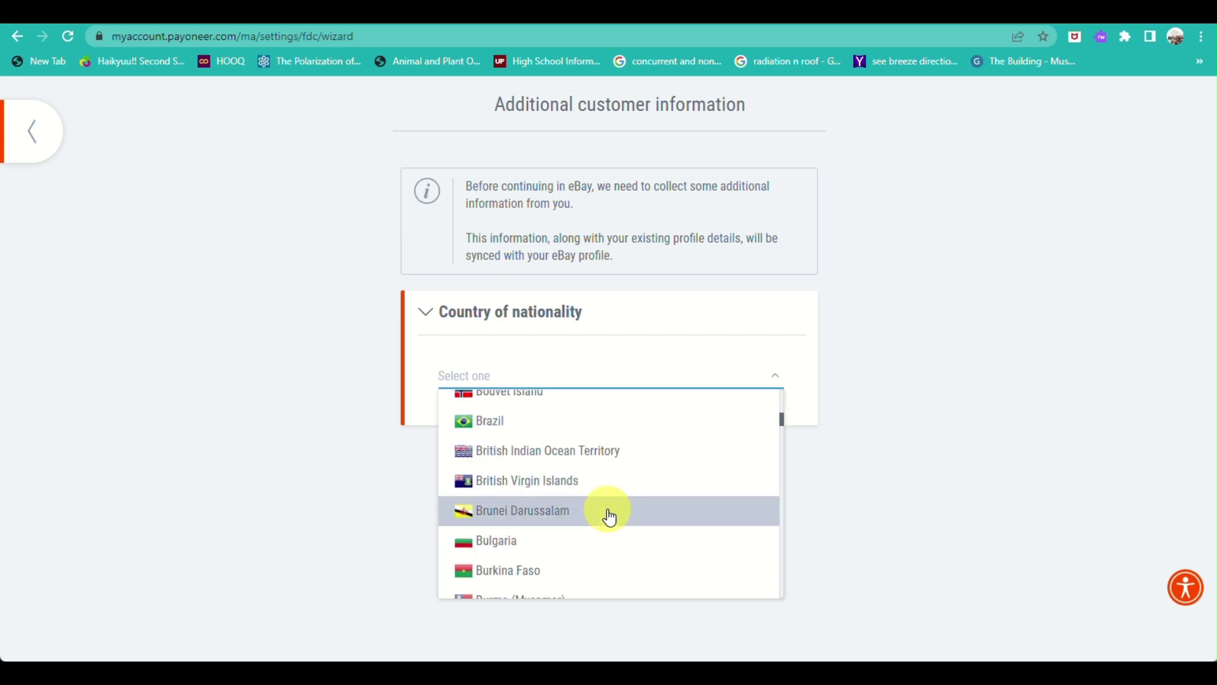
type("p")
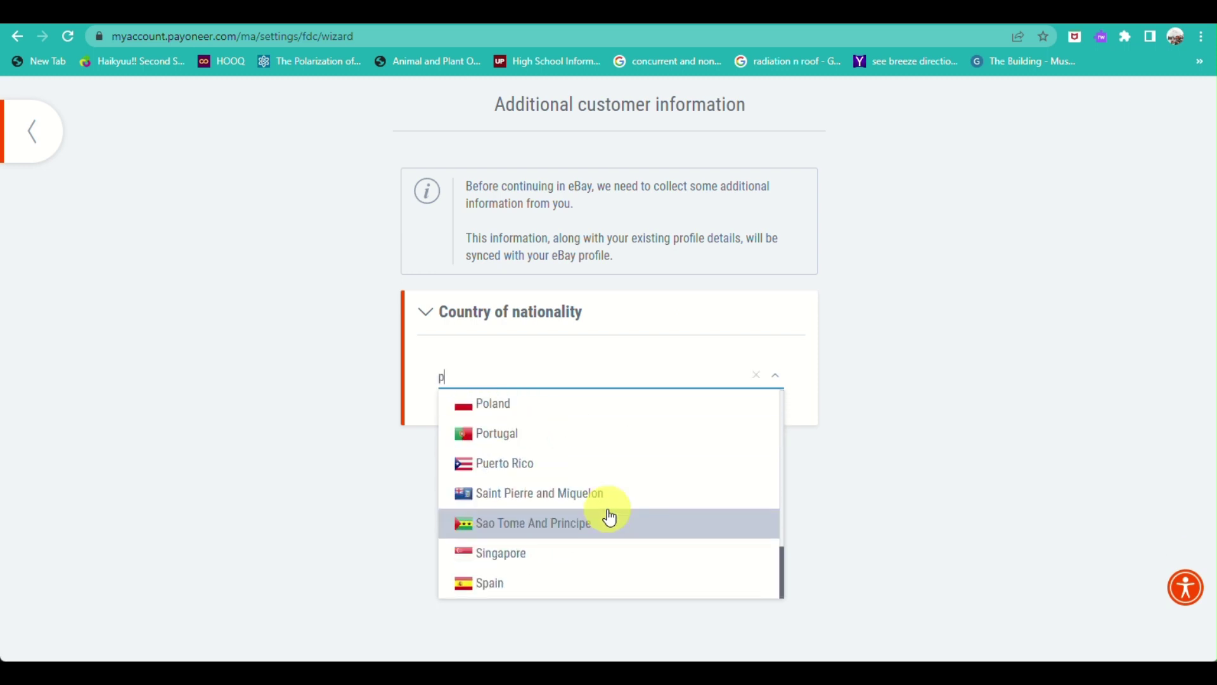
scroll(579, 491, "up", 2)
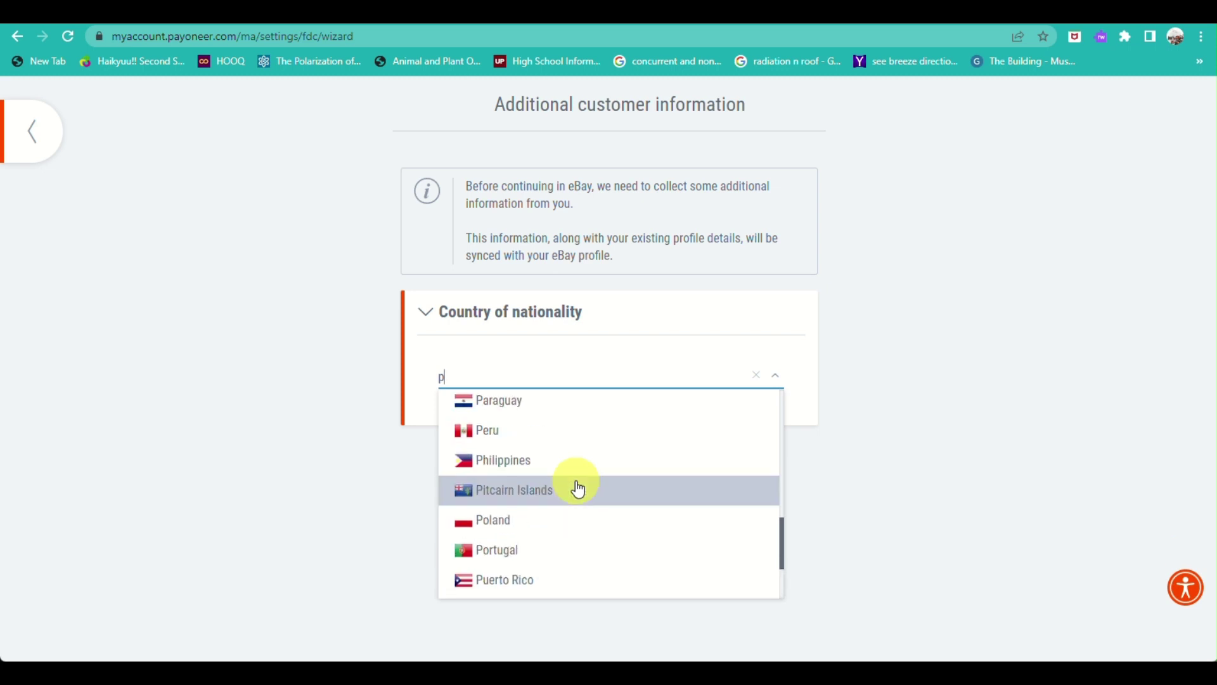
left_click(529, 466)
left_click(591, 470)
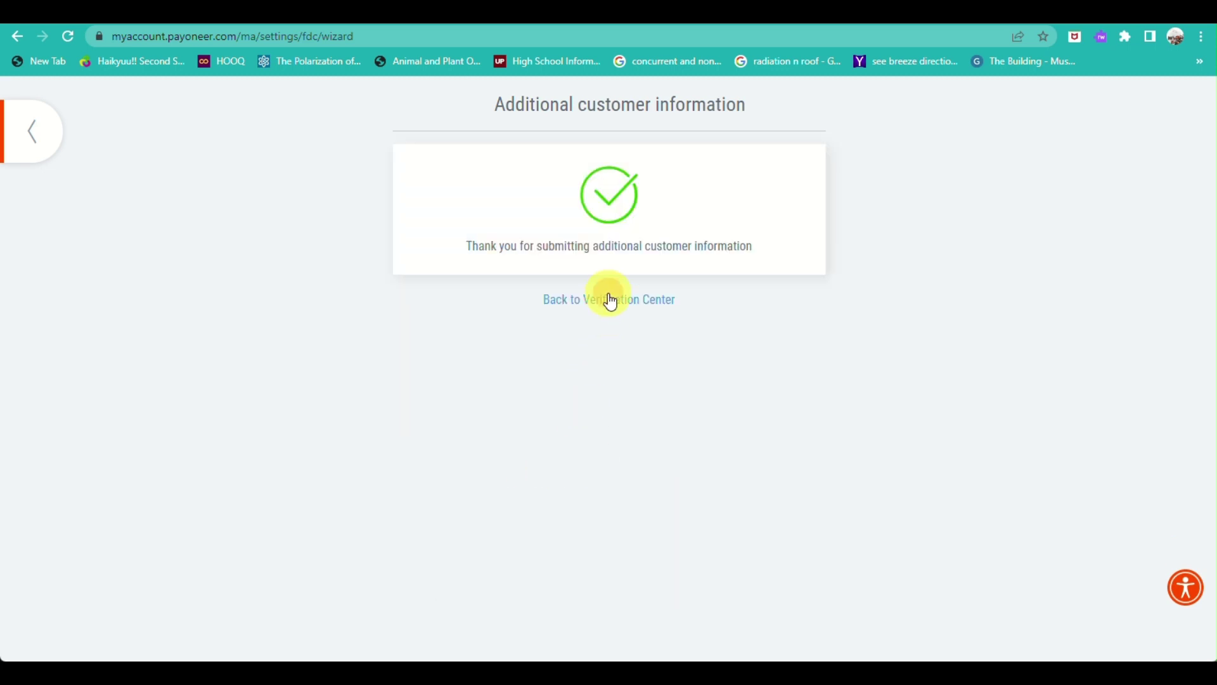
left_click(609, 295)
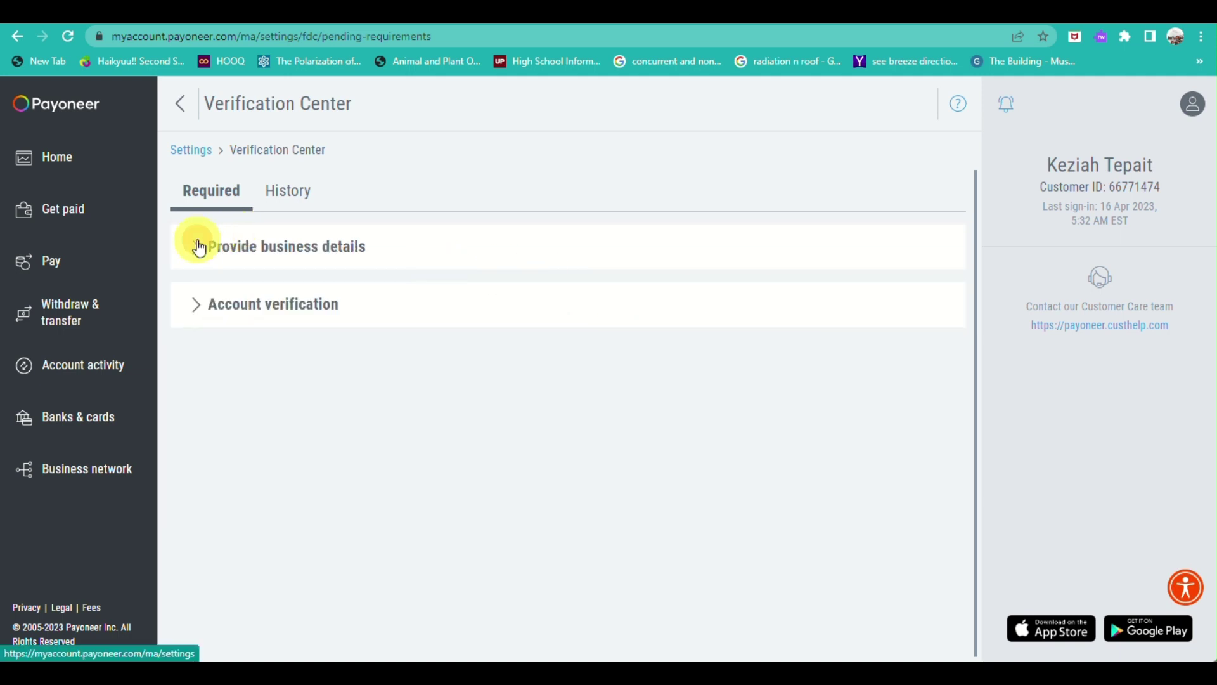
Expand Provide business details and open the Business Profile questionnaire.
left_click(233, 235)
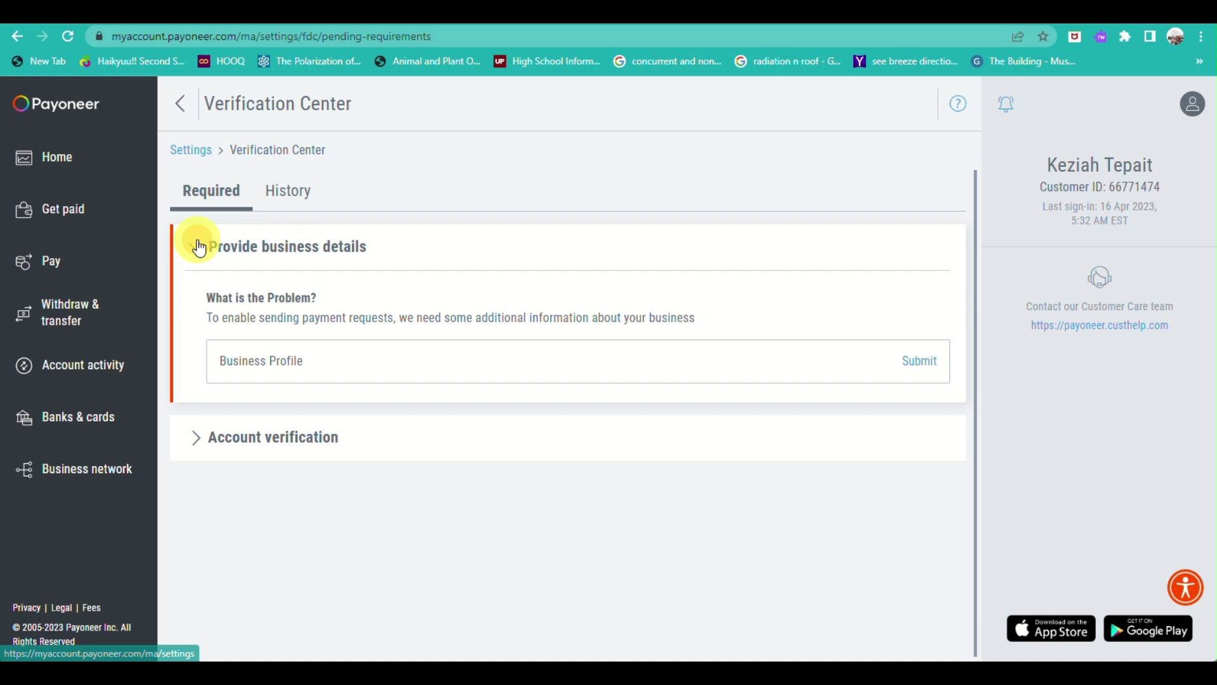
left_click(916, 360)
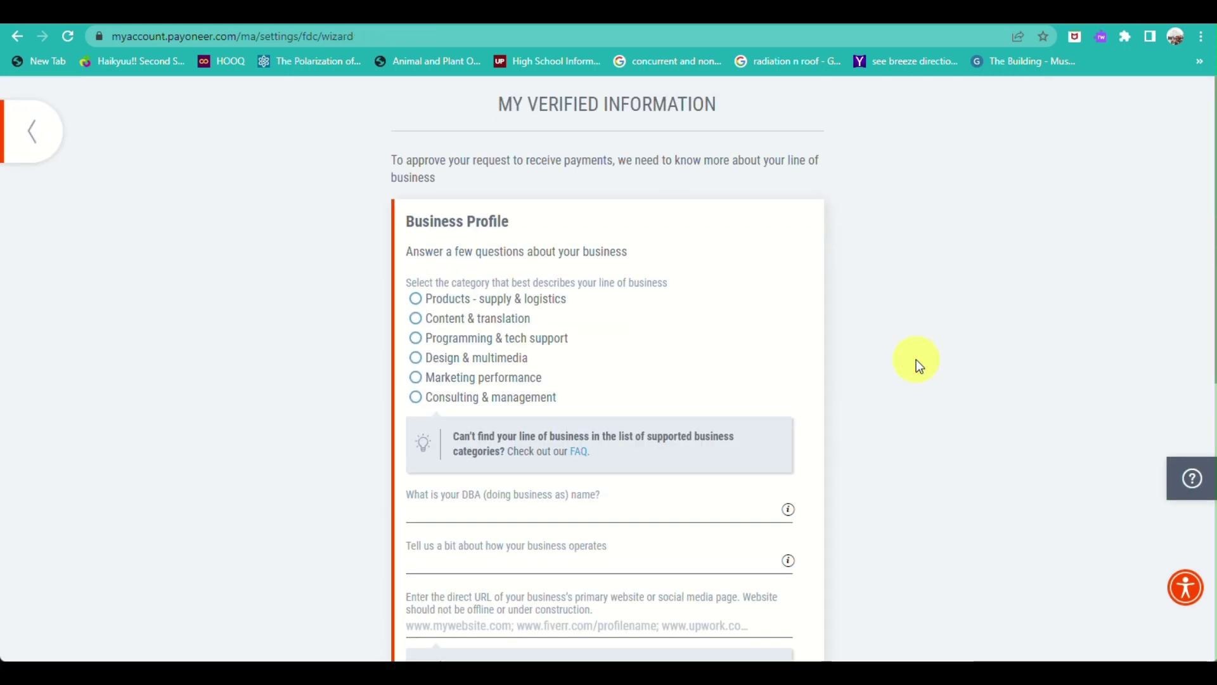
scroll(715, 362, "down", 2)
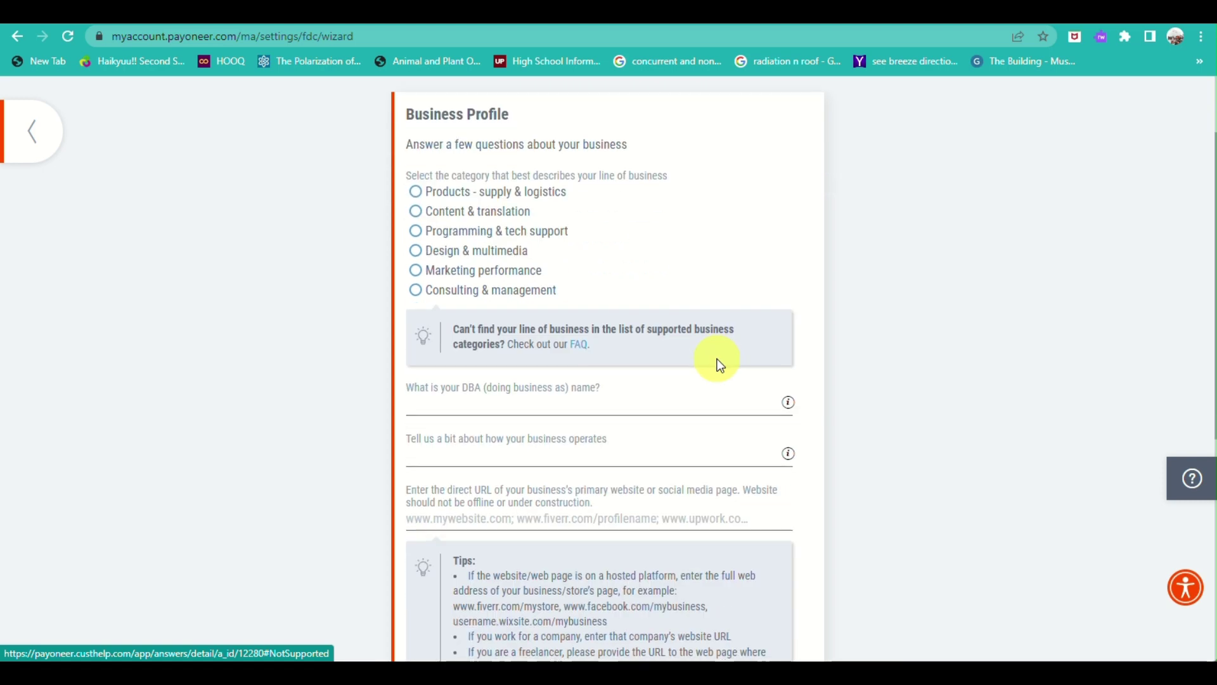
scroll(719, 364, "down", 7)
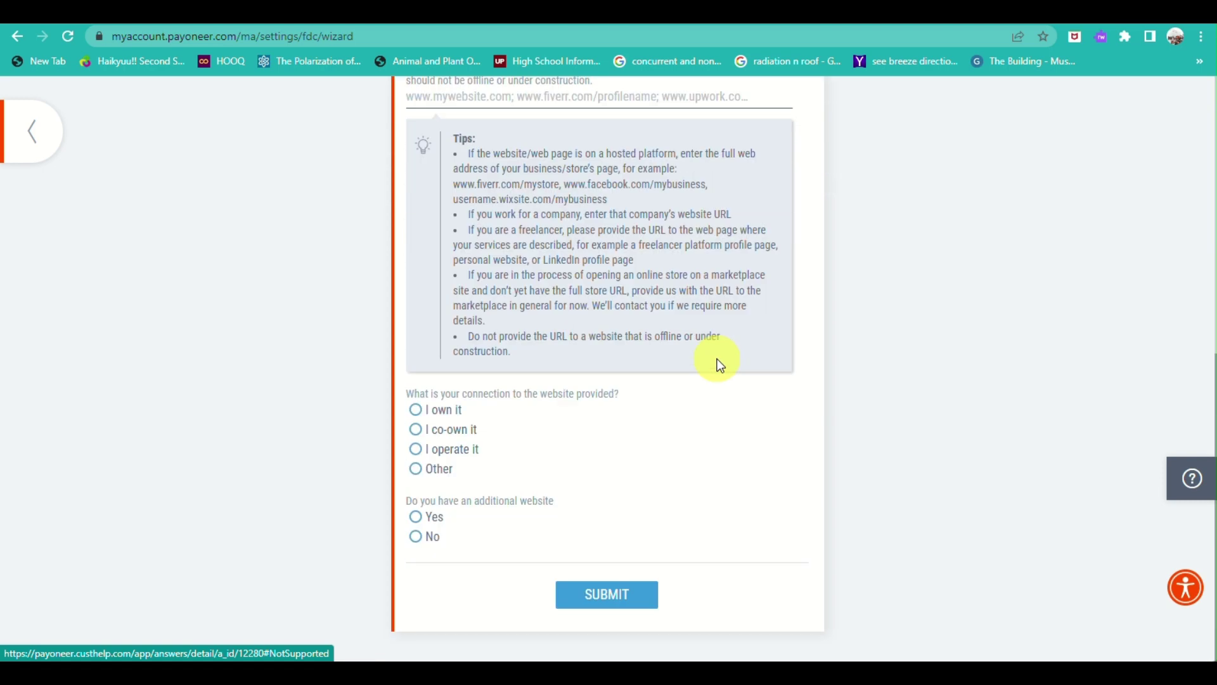
scroll(716, 361, "up", 6)
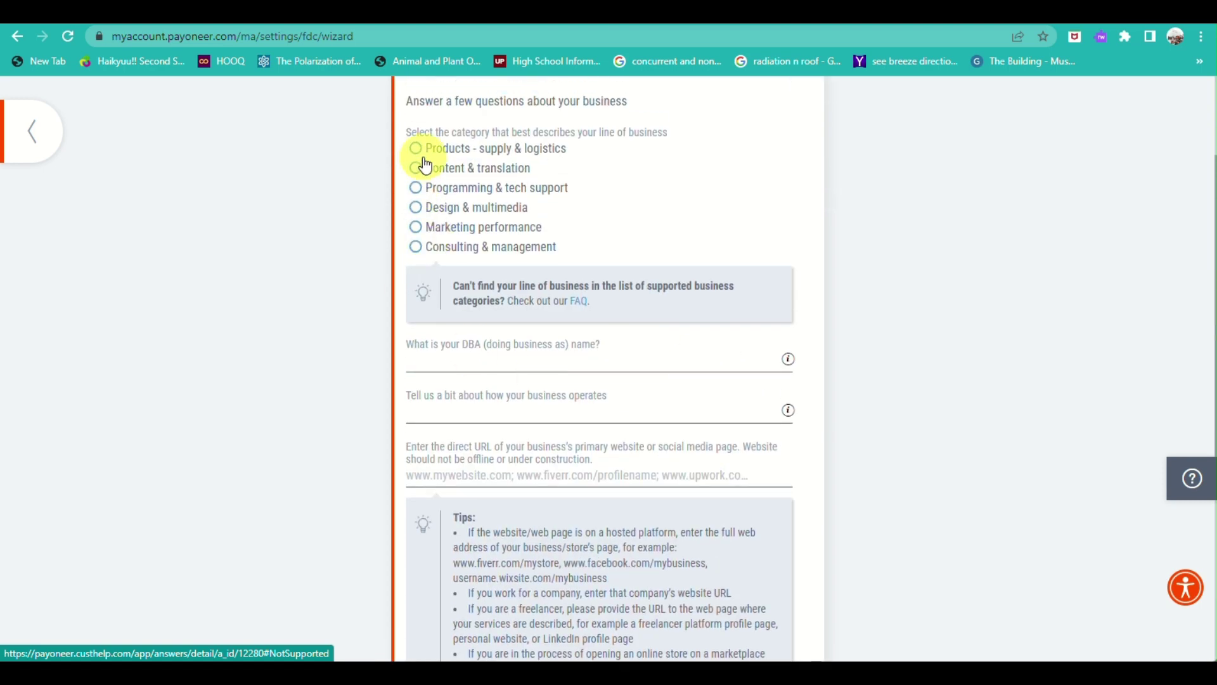
Try Design & multimedia as business category with Website design as service category.
left_click(416, 208)
scroll(415, 207, "down", 3)
left_click(463, 193)
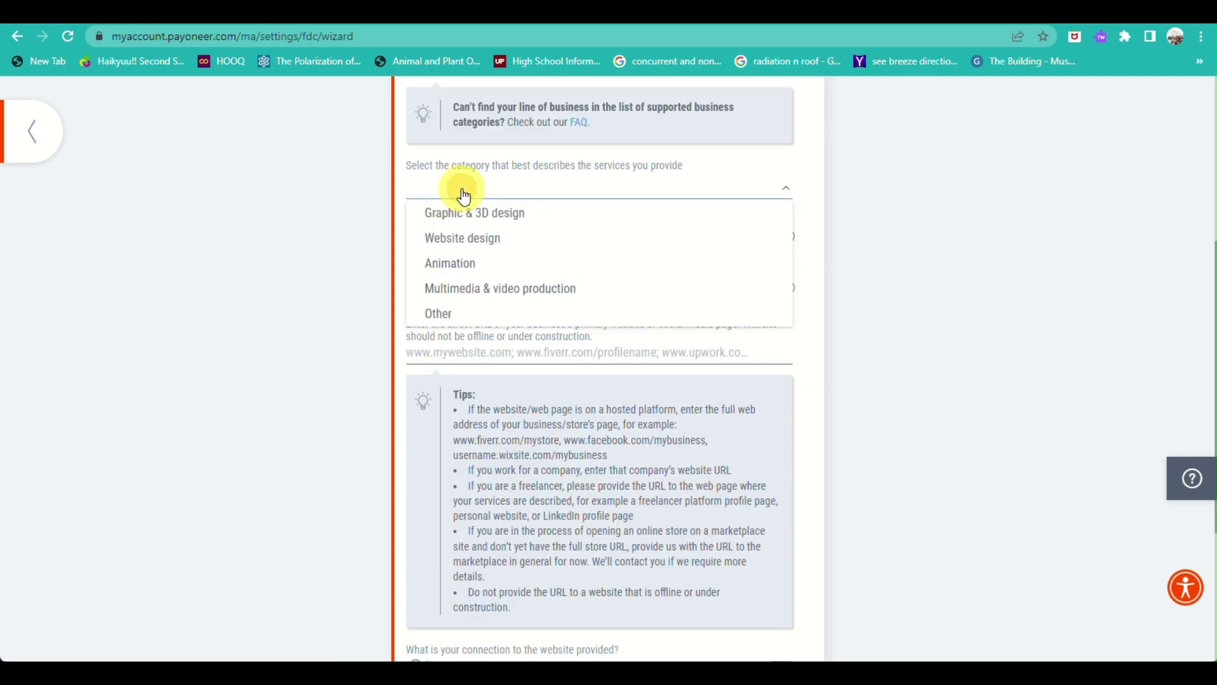
left_click(448, 314)
left_click(533, 193)
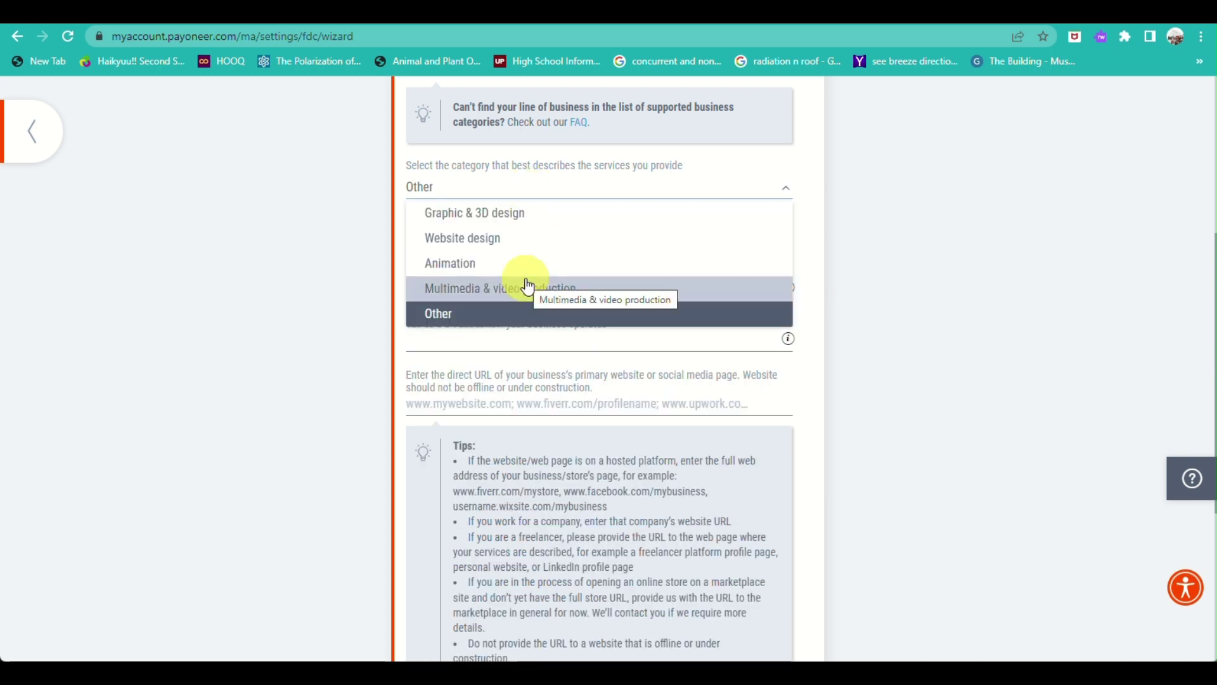
left_click(514, 244)
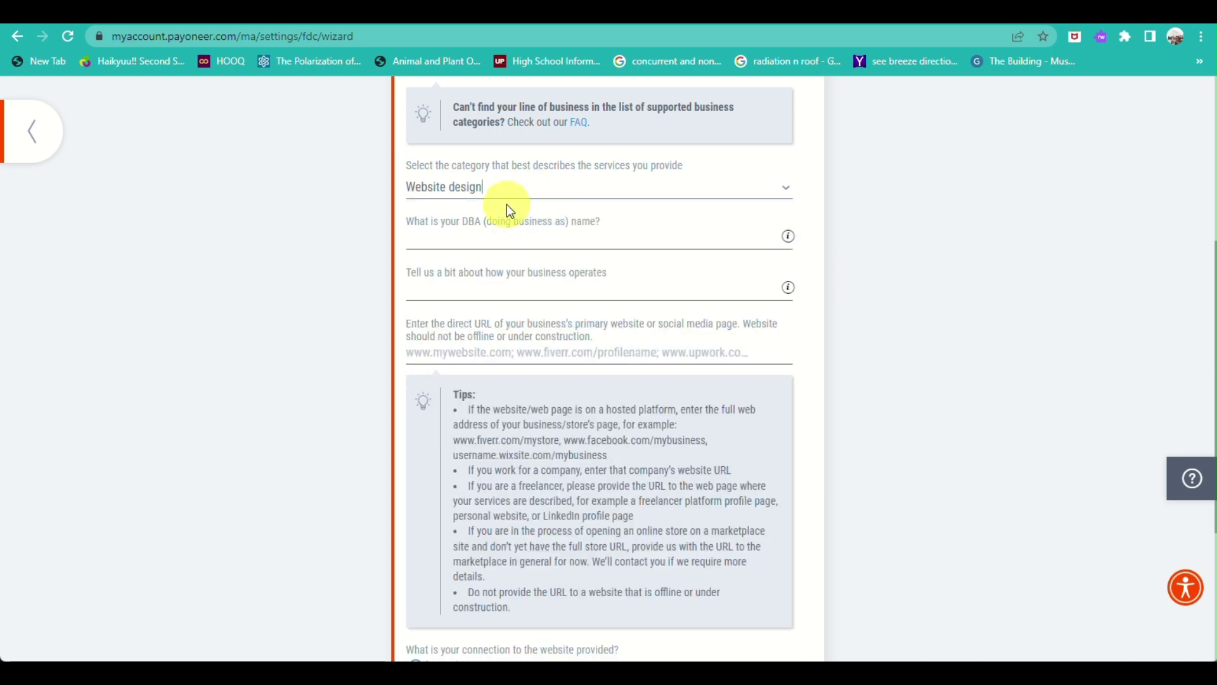
Switch the line of business to Products - supply & logistics, described as Drop-shipping.
scroll(508, 212, "up", 2)
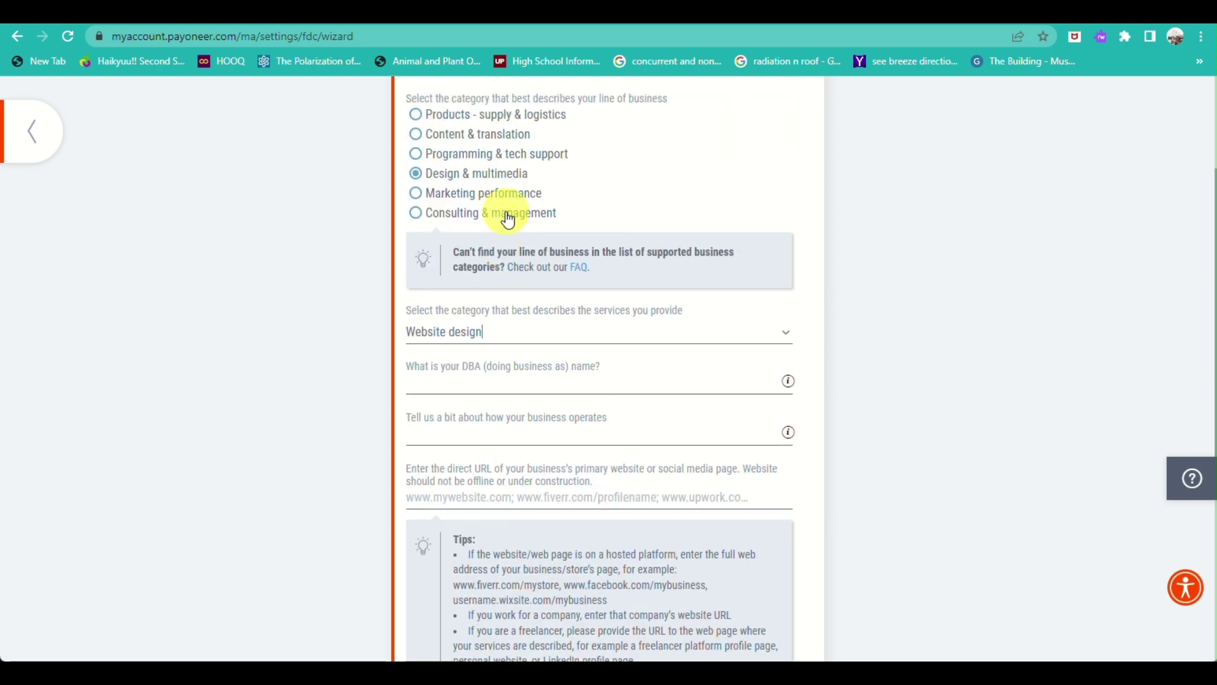
left_click(415, 115)
left_click(492, 331)
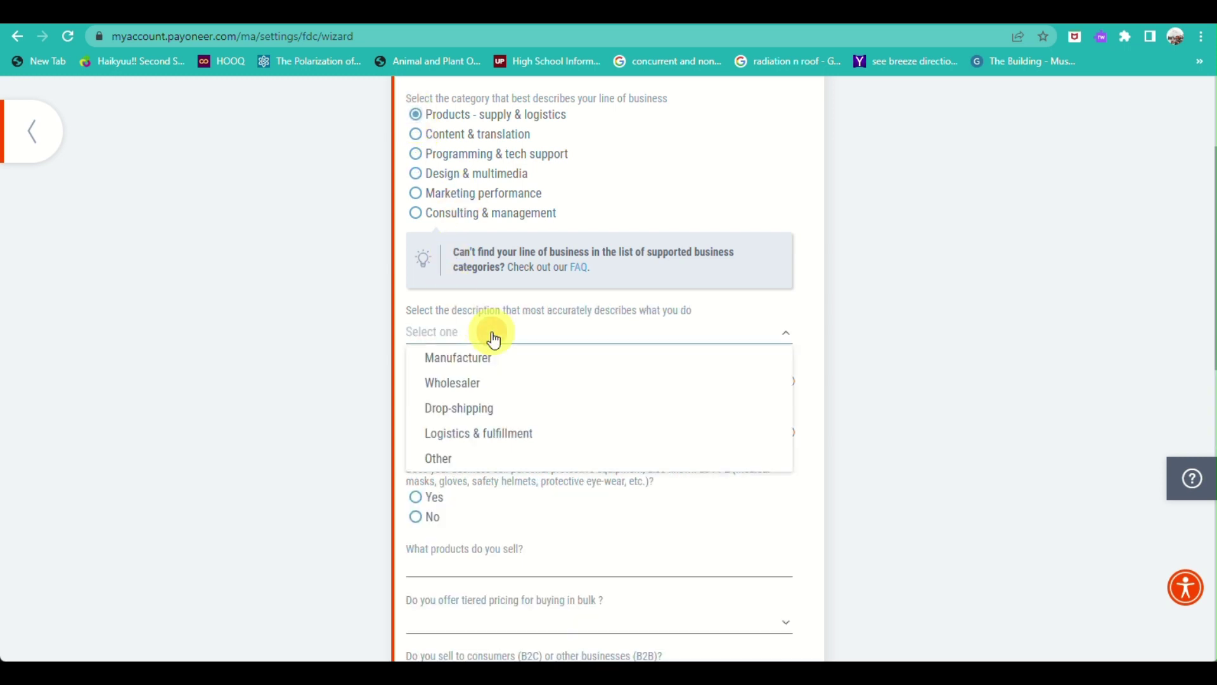
left_click(486, 409)
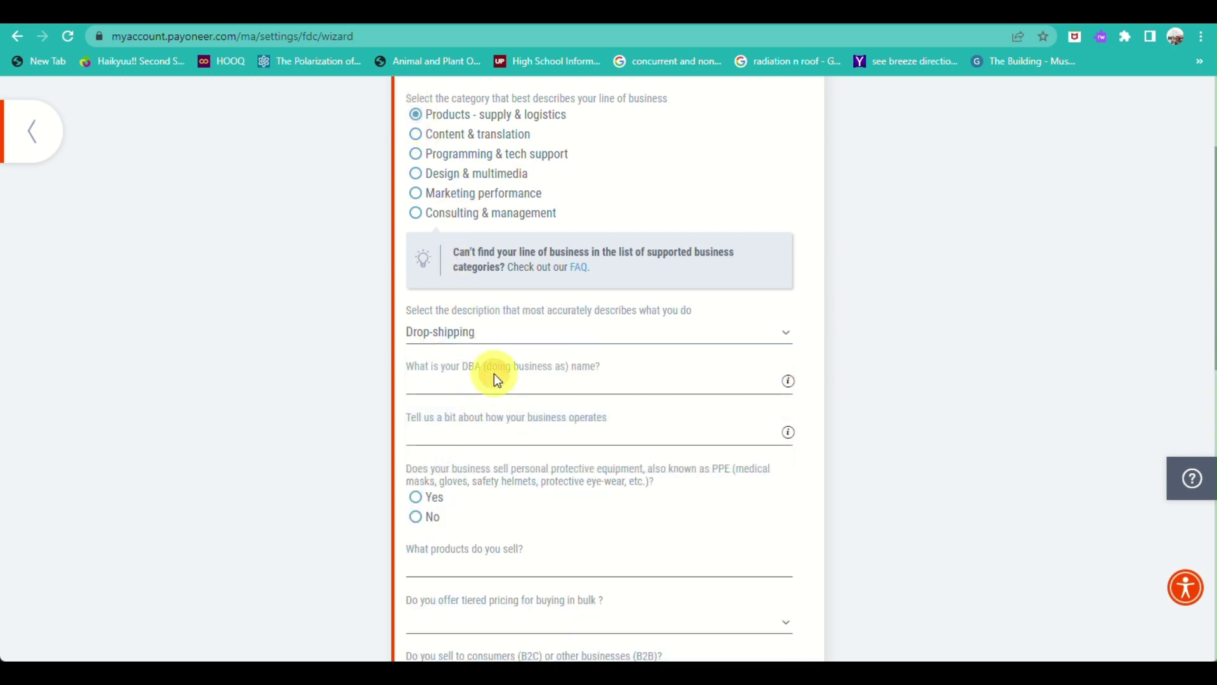